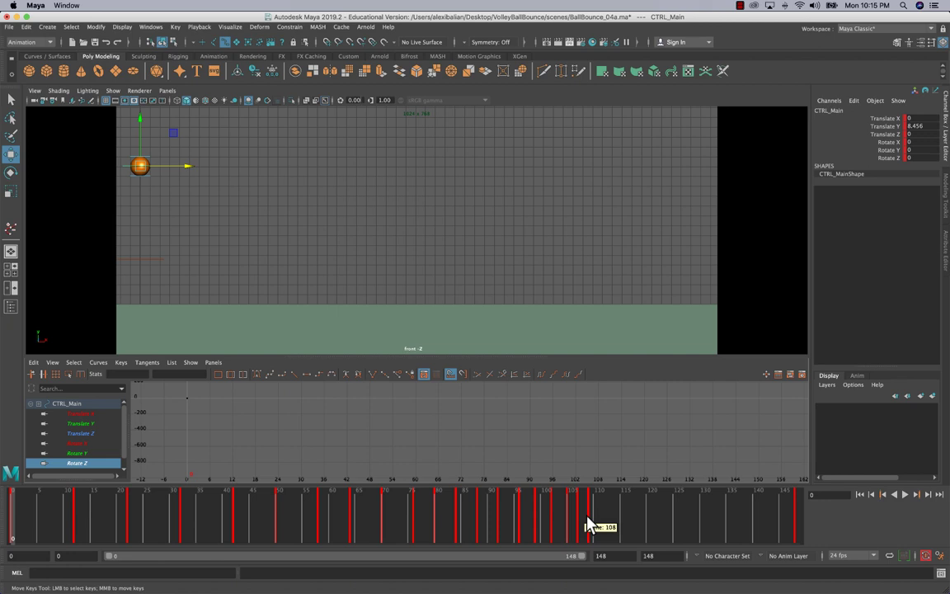
- Play back the bouncing ball animation, then stop the playback
left_click(907, 496)
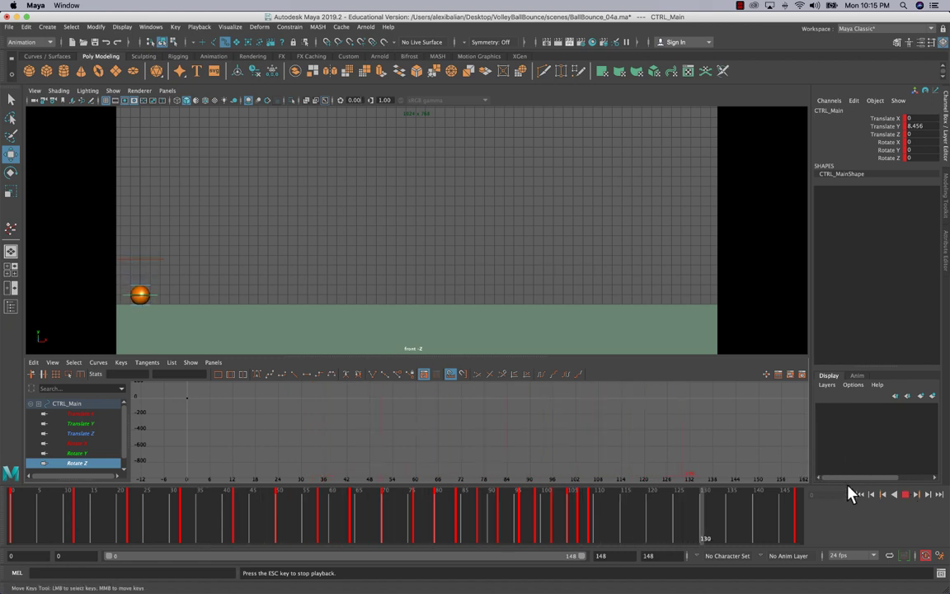
left_click(904, 495)
- Switch to Firefox, watch the 3D Ball Bounce from Reference_WIP_02 video from the start in theater mode, and return to Maya
mouse_move(579, 583)
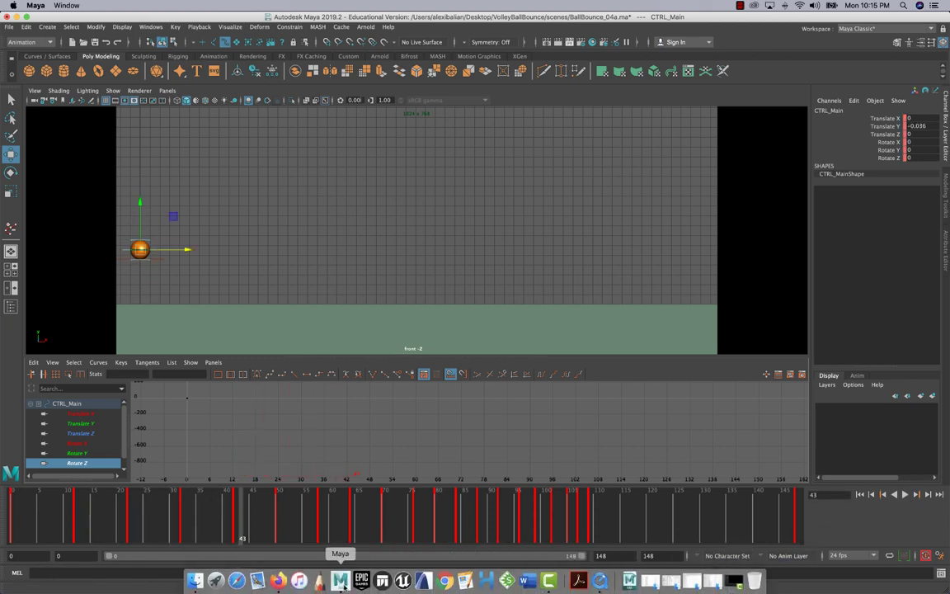
left_click(278, 582)
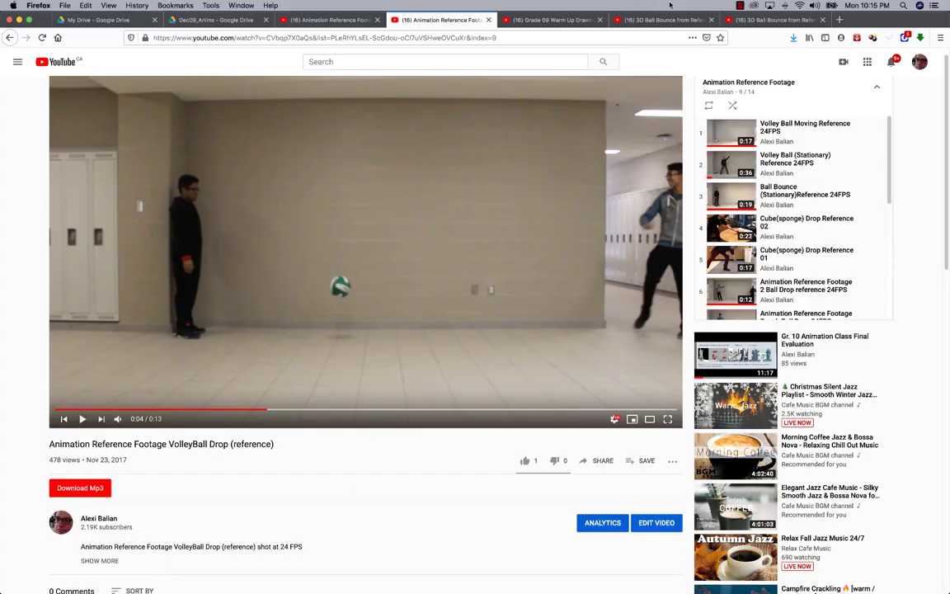
left_click(756, 21)
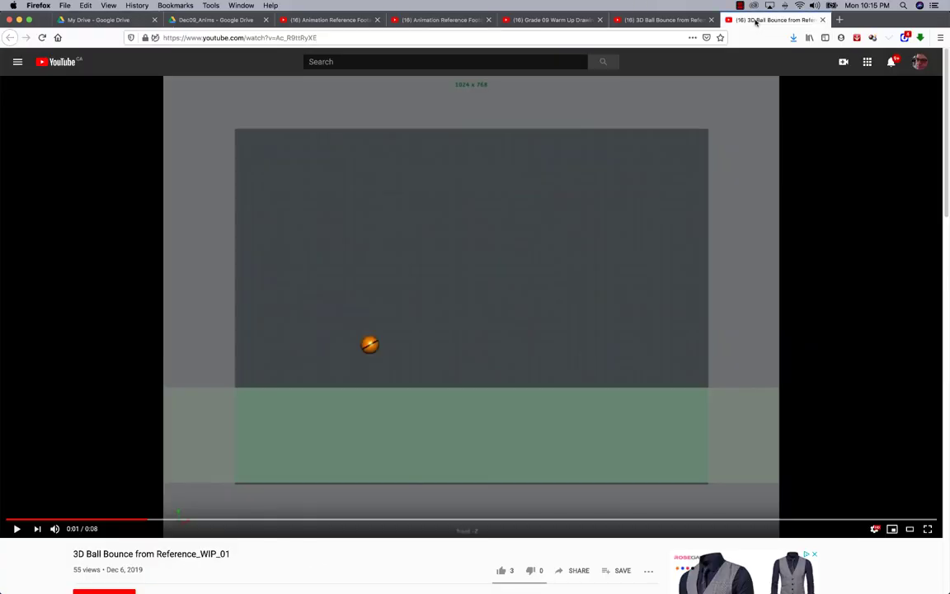
left_click(659, 21)
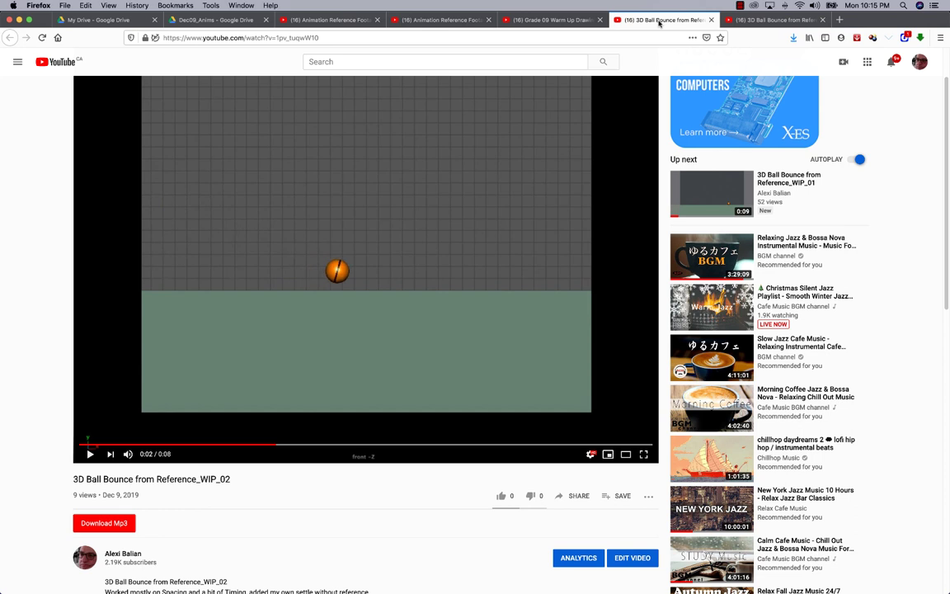
left_click(625, 453)
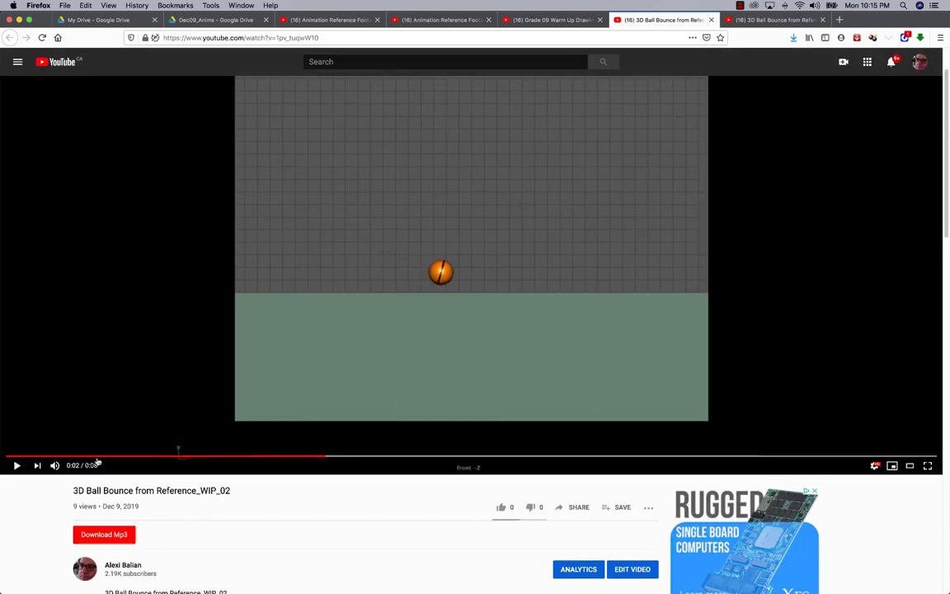
left_click(10, 455)
left_click(16, 466)
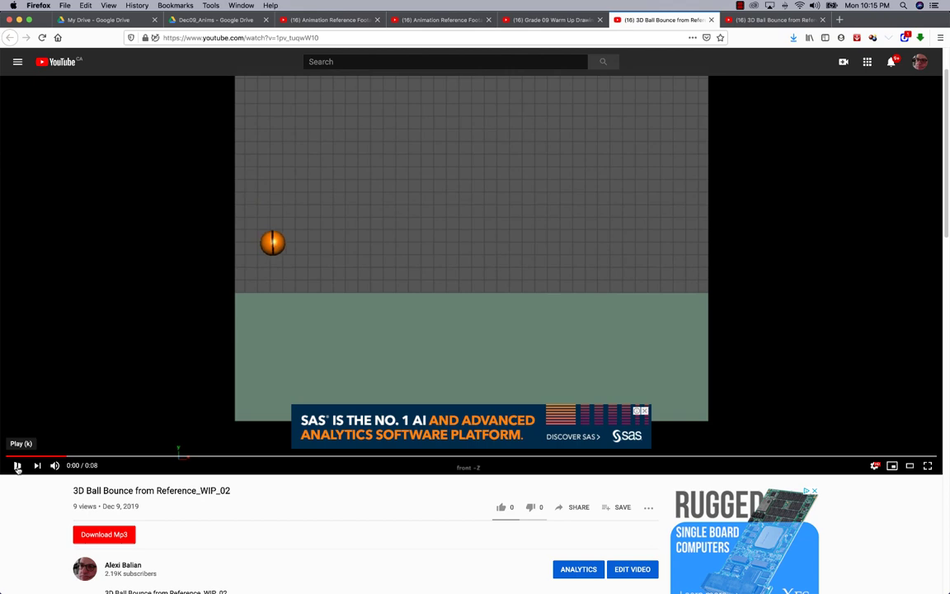
left_click(18, 20)
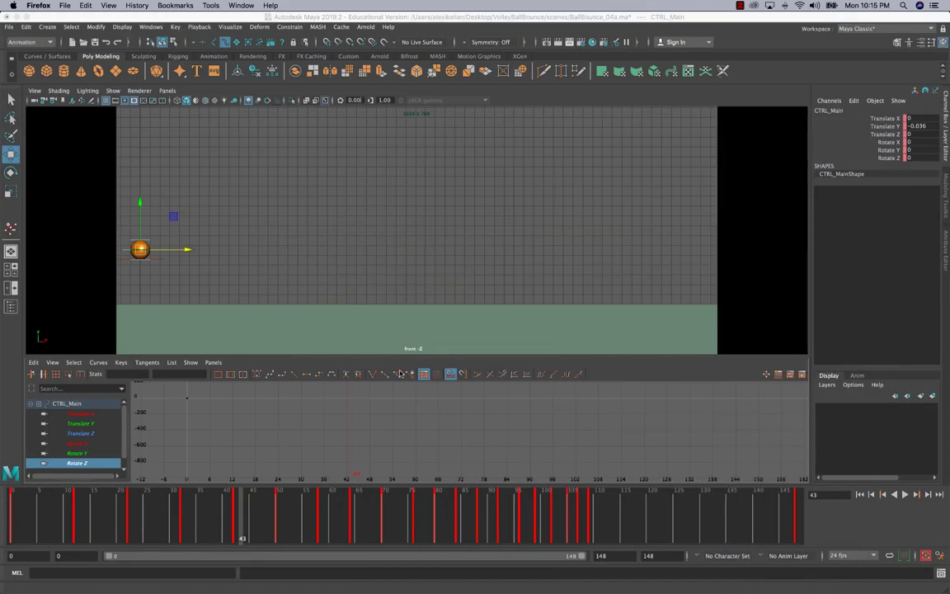
- Extend the animation's end frame to 200 and move the ball's last keyframe to frame 160
left_click(12, 503)
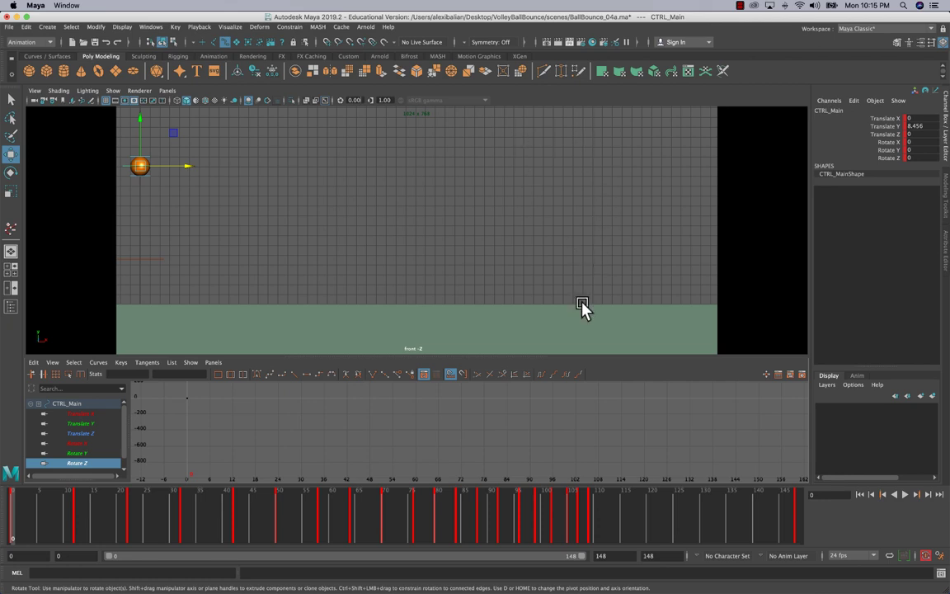
mouse_move(32, 514)
left_mouse_down()
mouse_move(10, 509)
mouse_move(435, 509)
mouse_move(600, 524)
left_mouse_up()
double_click(601, 555)
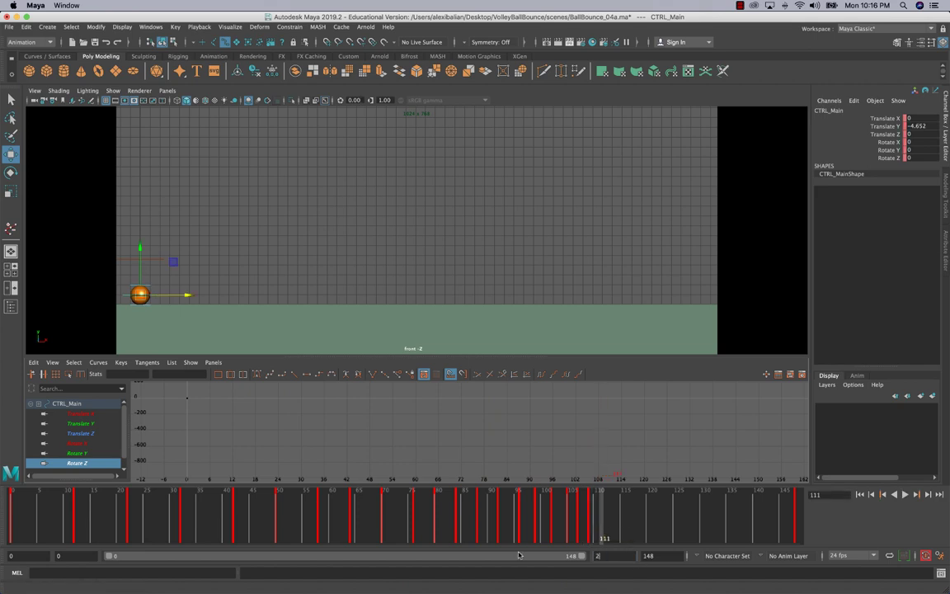
type("200")
key("Return")
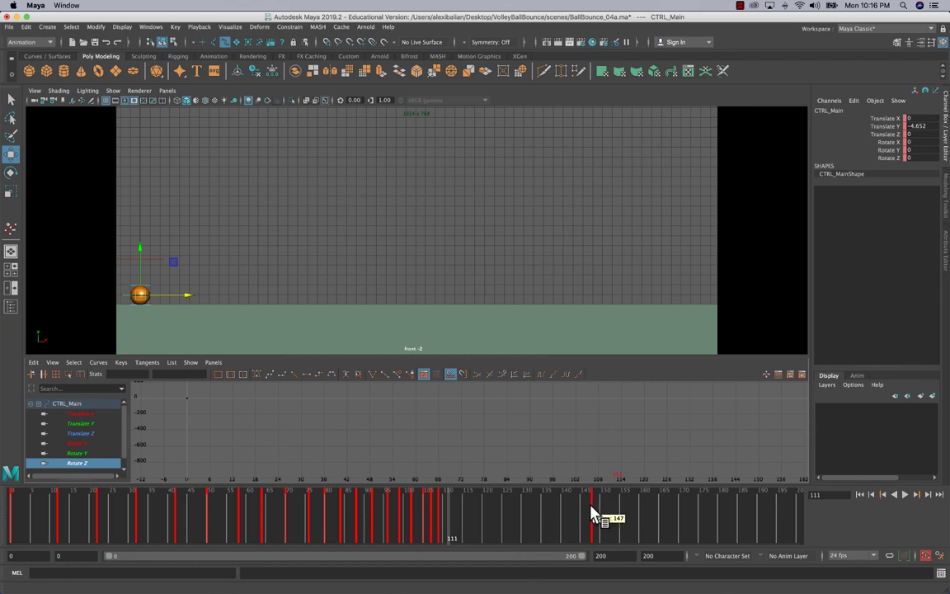
left_click_drag(592, 513, 642, 512)
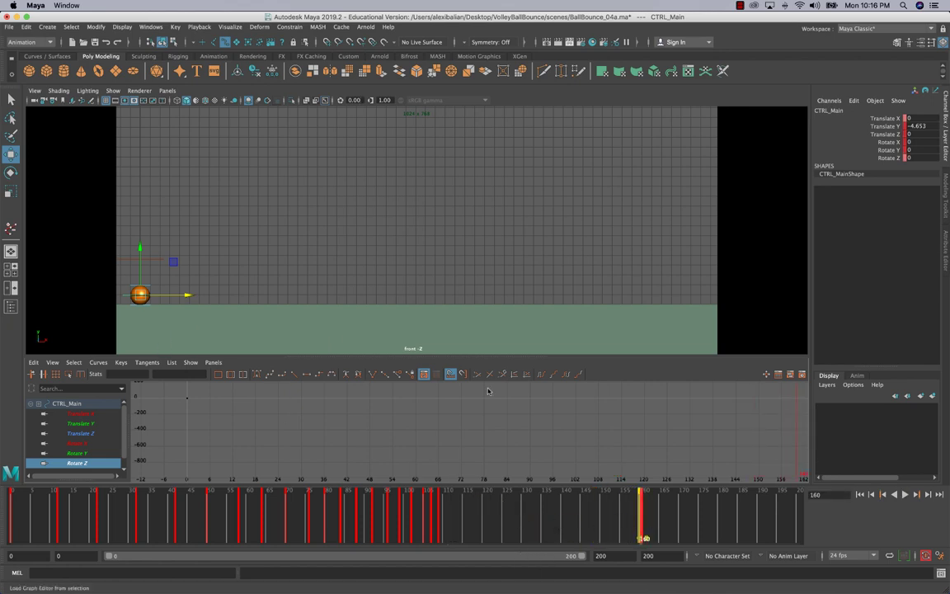
- At frame 160, move the ball's CTRL_Main control along the ground to a Translate X of about 39.78
left_click(17, 510)
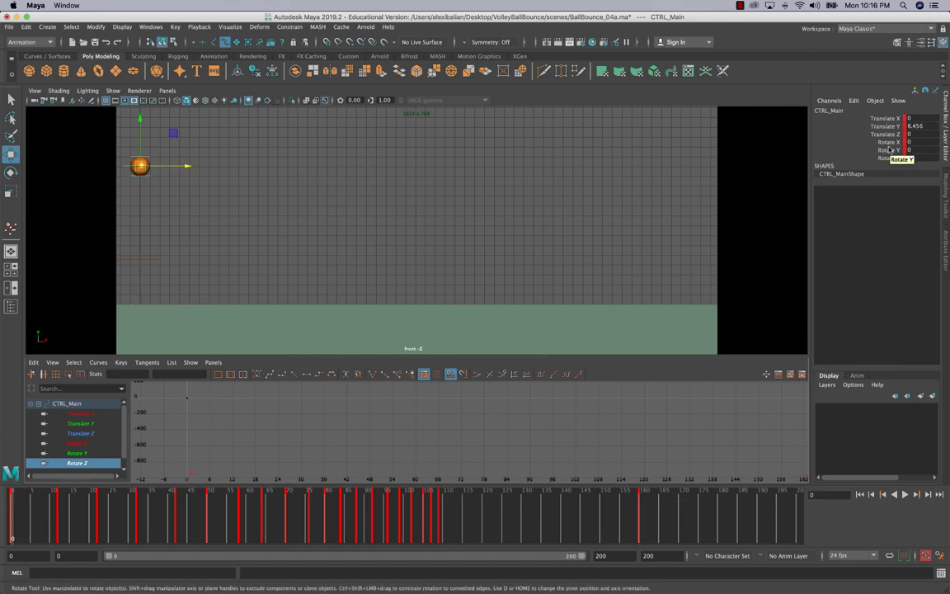
left_click(641, 517)
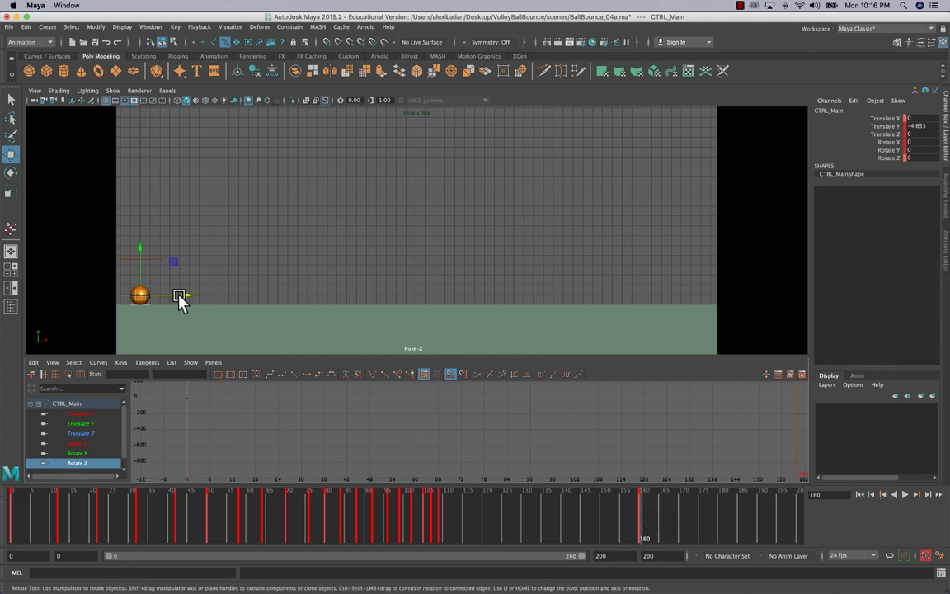
left_click_drag(180, 301, 562, 301)
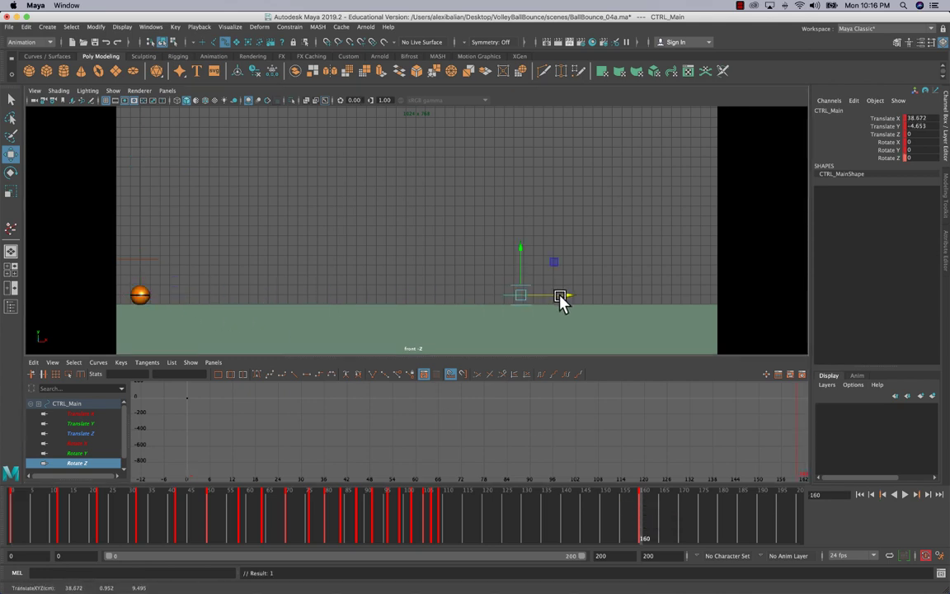
key("super+z")
left_click(234, 301)
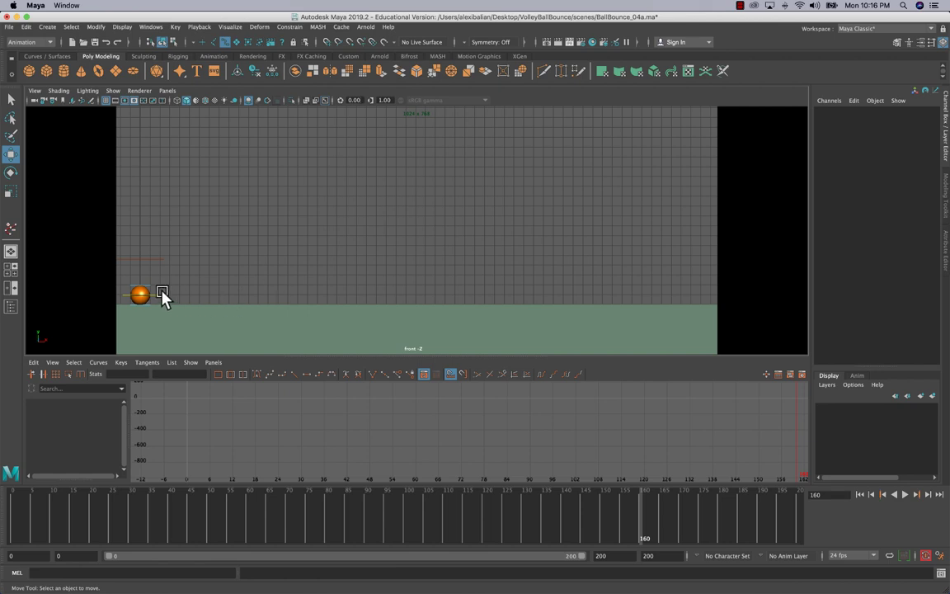
left_click(159, 294)
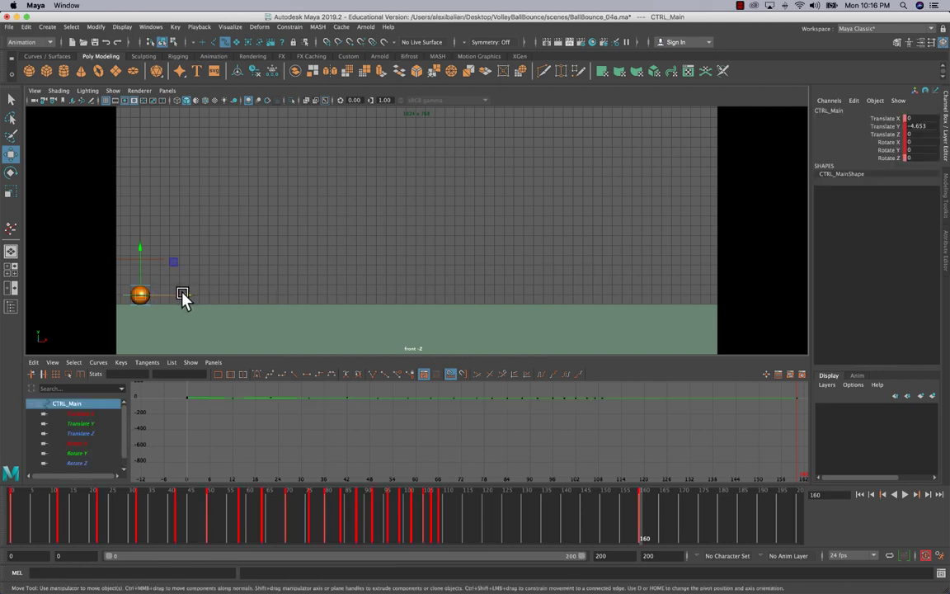
left_click_drag(184, 296, 575, 295)
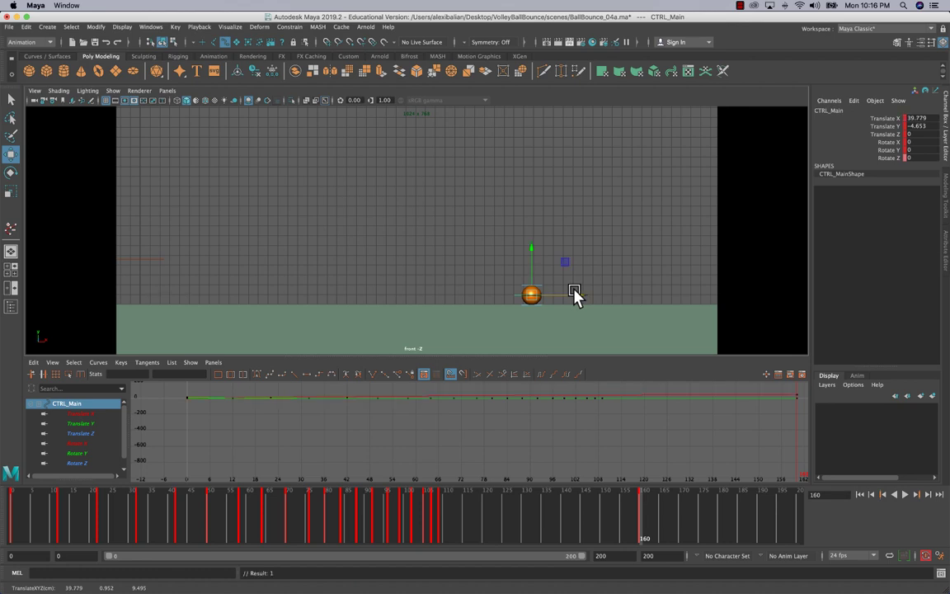
- Frame the Translate X curve in the Graph Editor and play the animation from frame 0
left_click(81, 414)
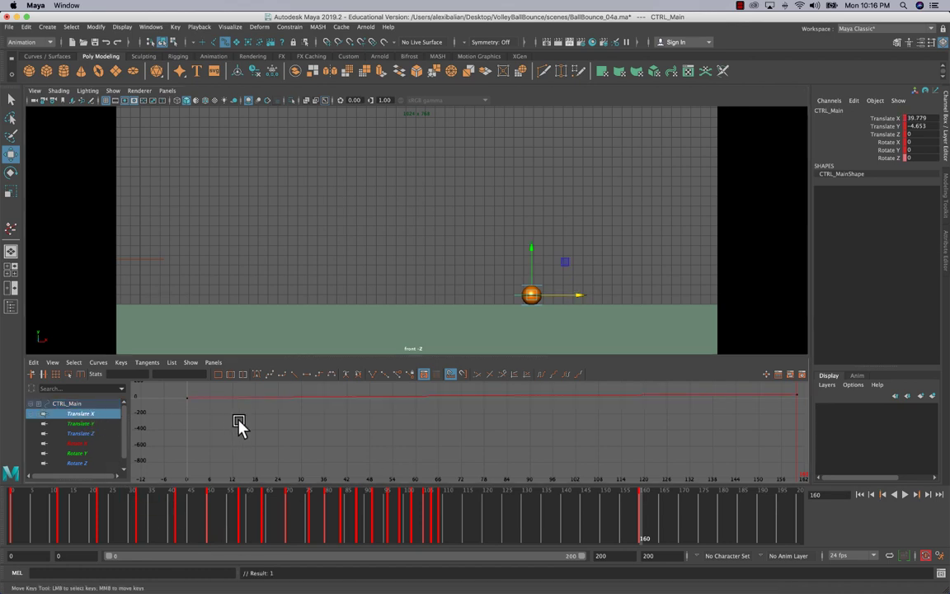
key("f")
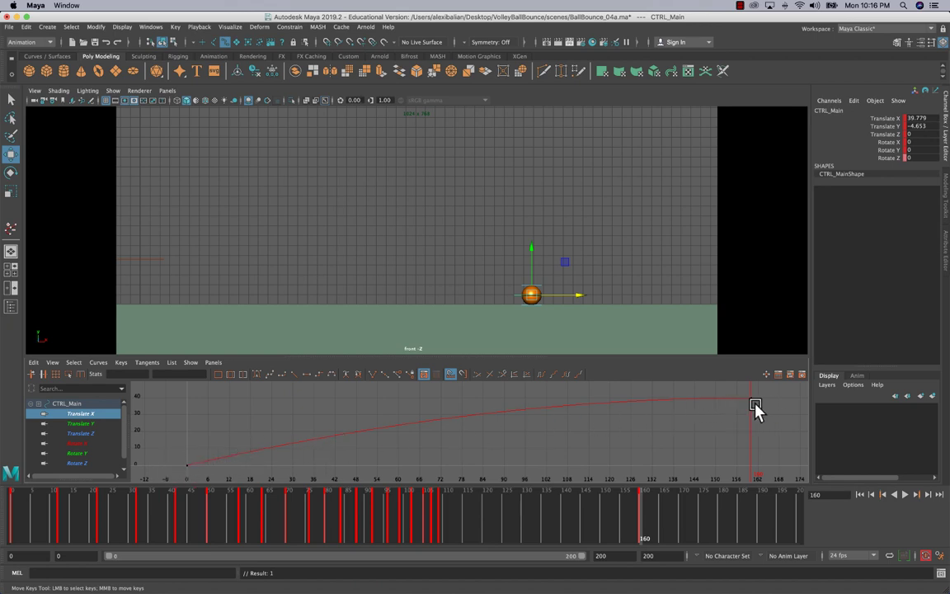
left_click(11, 518)
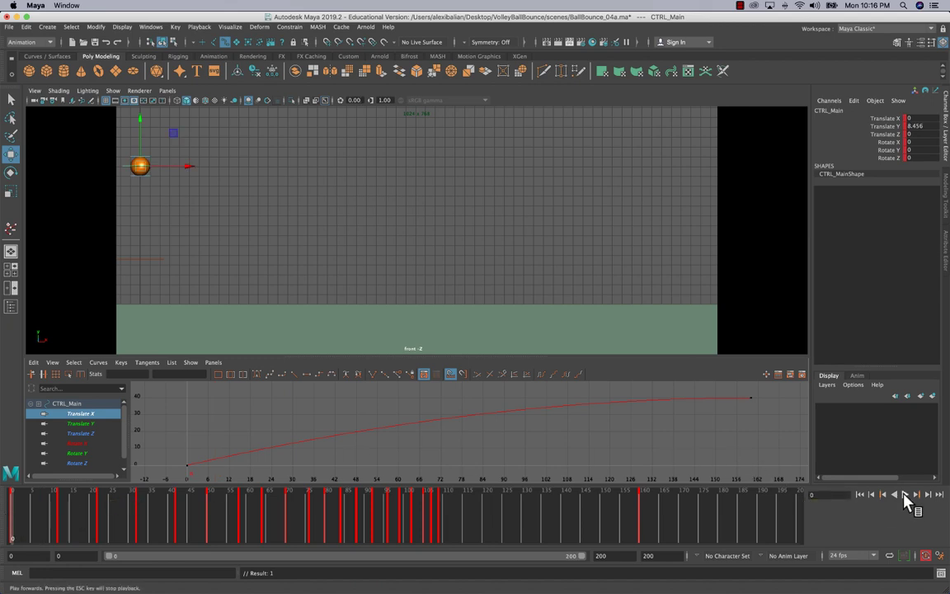
left_click(906, 495)
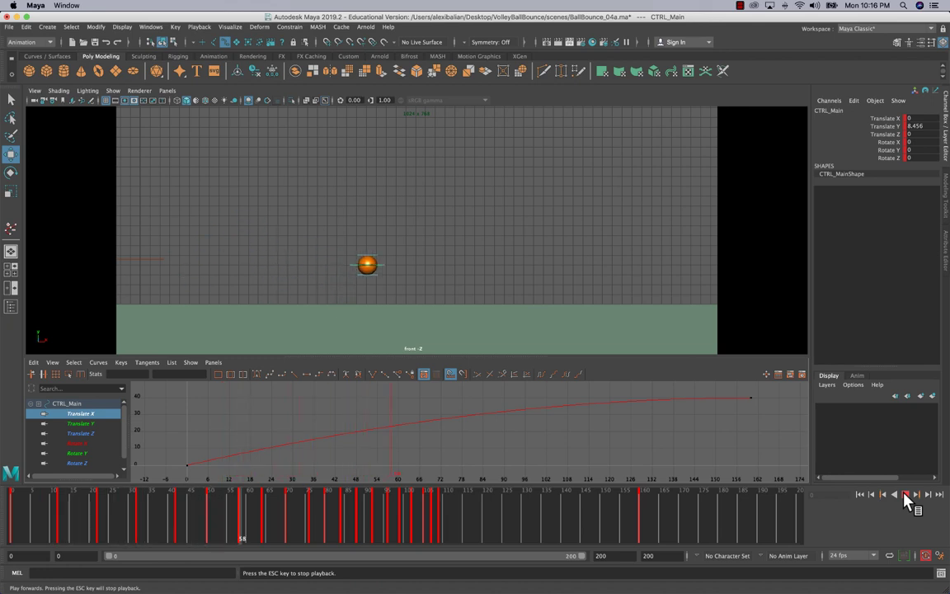
left_click(906, 496)
- Deselect the ball control and save the scene as a new version named BallBounce_04b_TransX.ma
key("q")
left_click(320, 217)
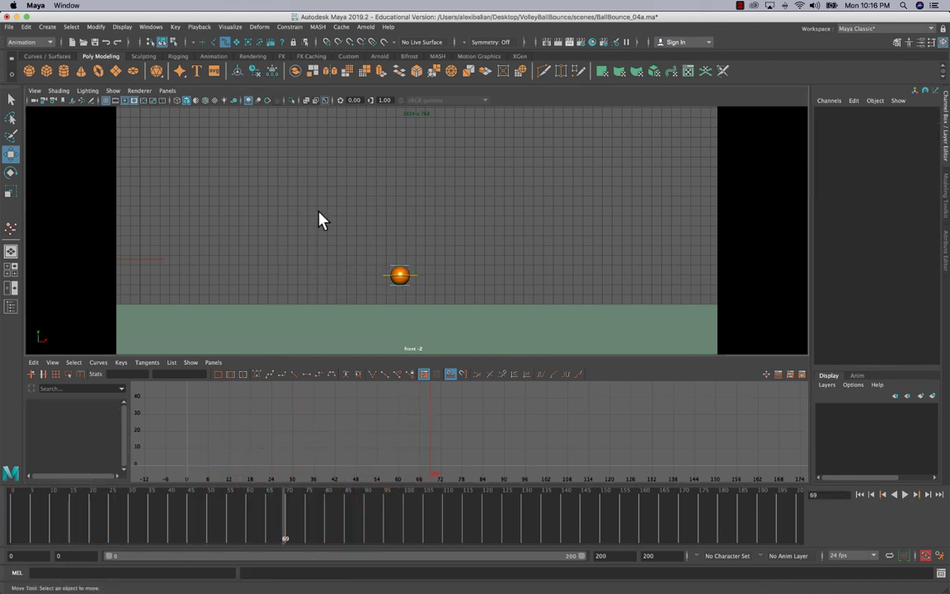
key("super+shift+s")
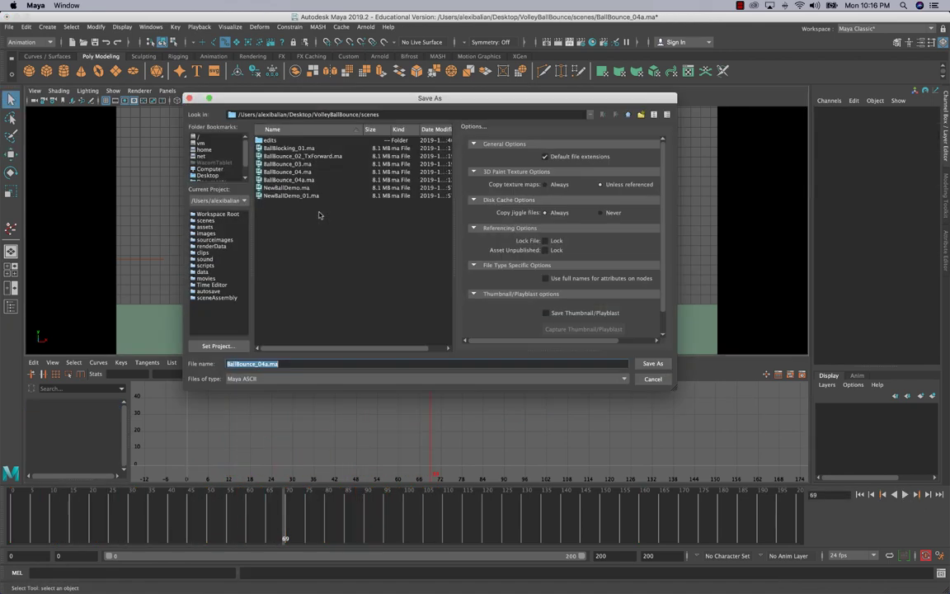
left_click(266, 364)
key("Delete")
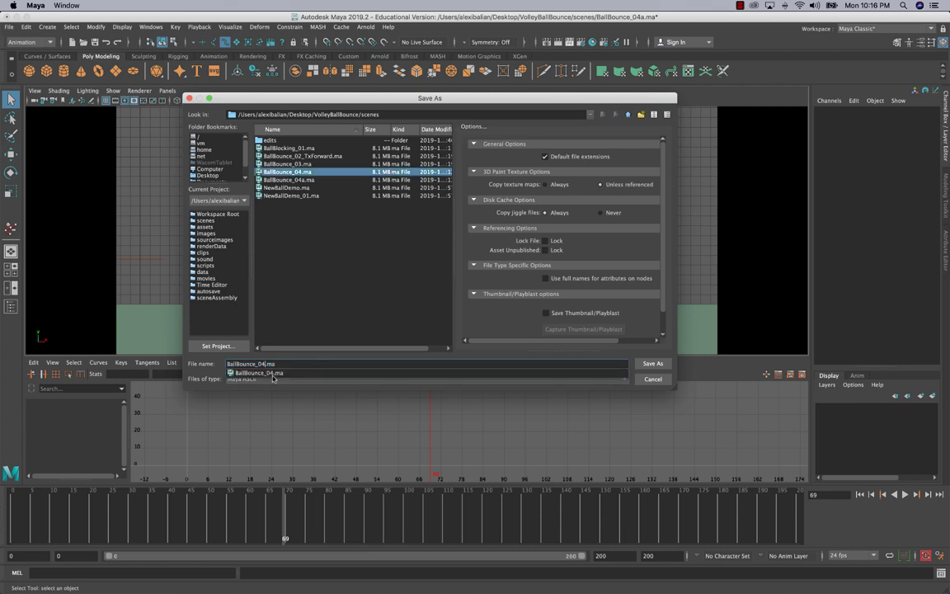
type("b_TransX")
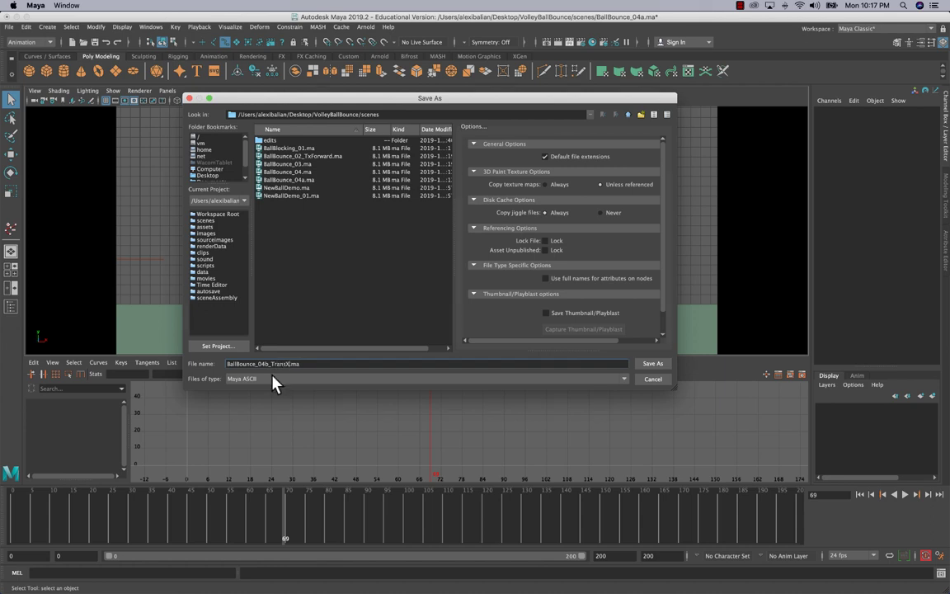
key("Return")
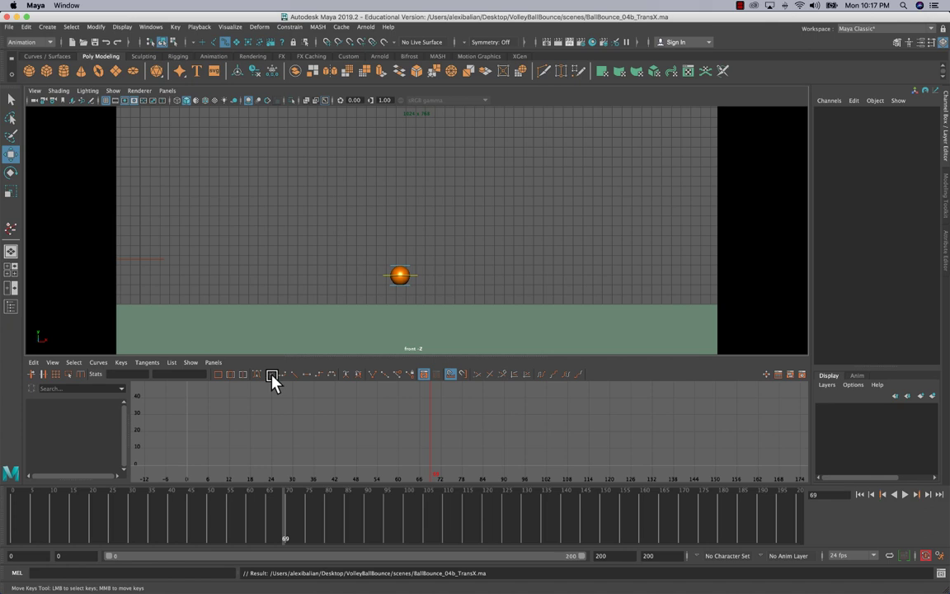
- At frame 160, rotate the ball's CTRL_Main control to a Rotate Z of about -849.6 degrees
left_click(412, 277)
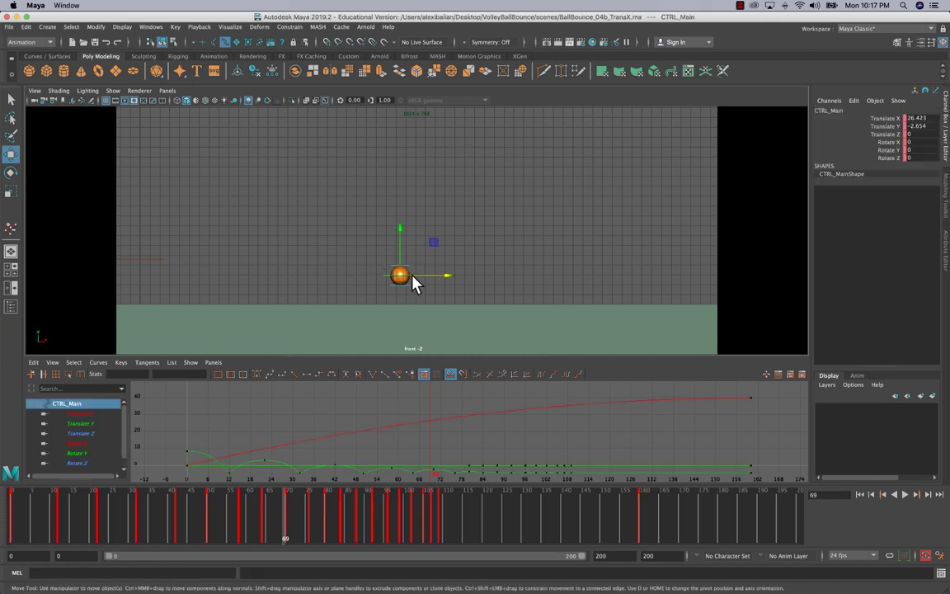
left_click(76, 464)
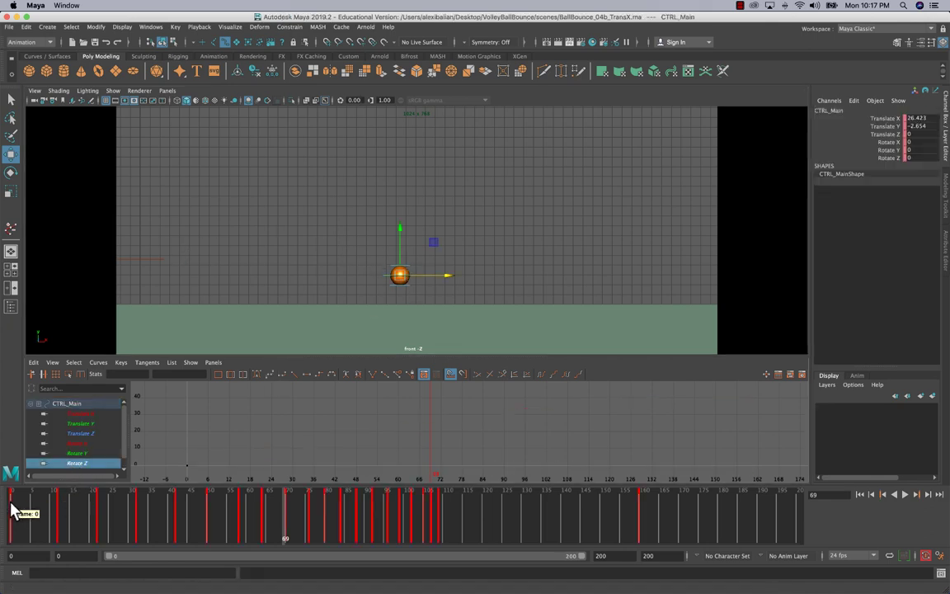
left_click(12, 510)
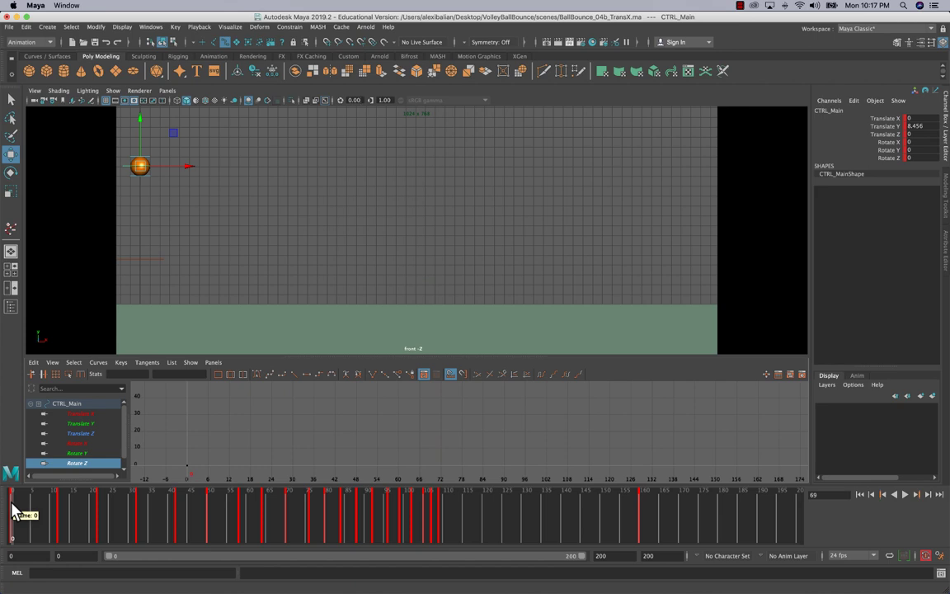
left_click_drag(12, 509, 640, 524)
key("e")
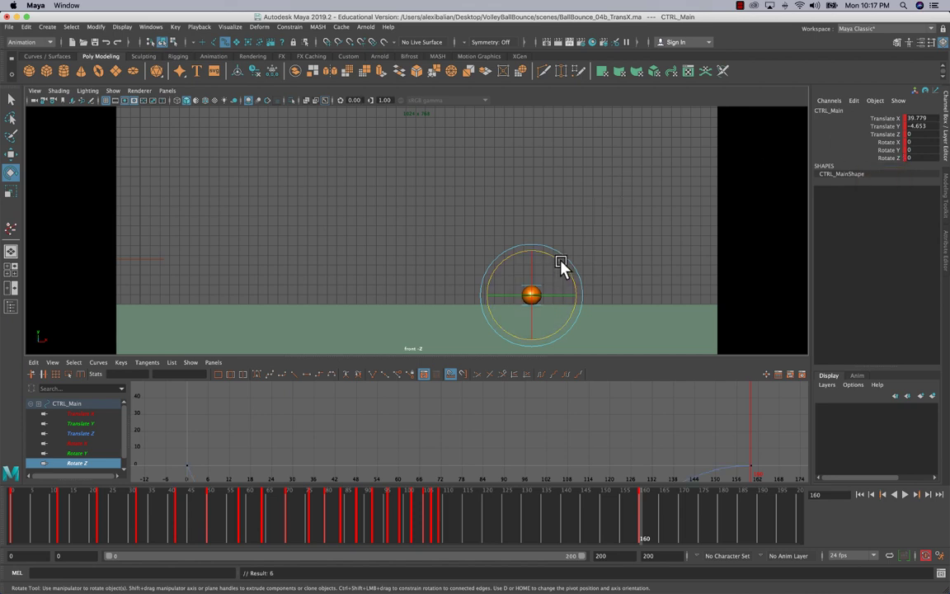
left_click_drag(565, 269, 510, 307)
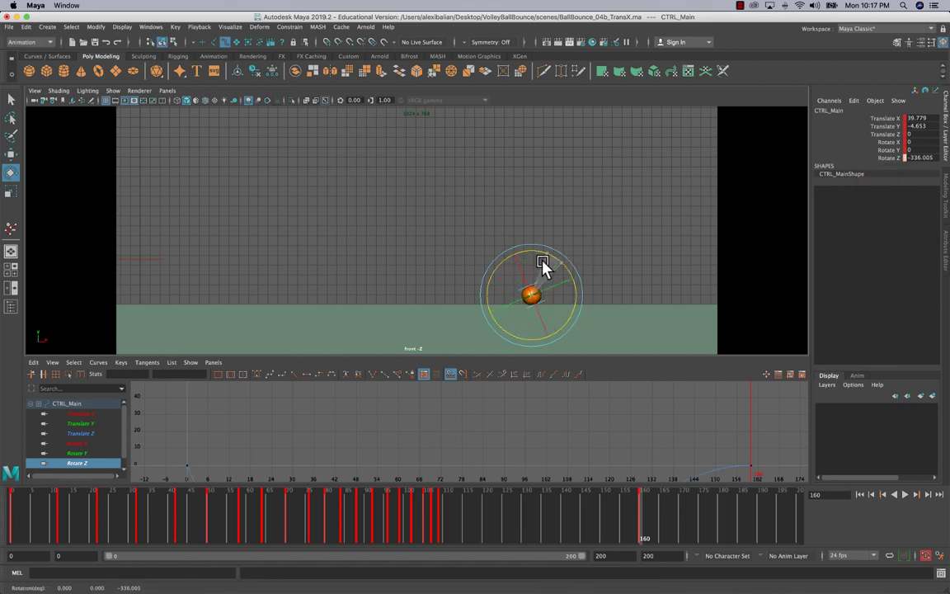
left_click_drag(542, 264, 532, 316)
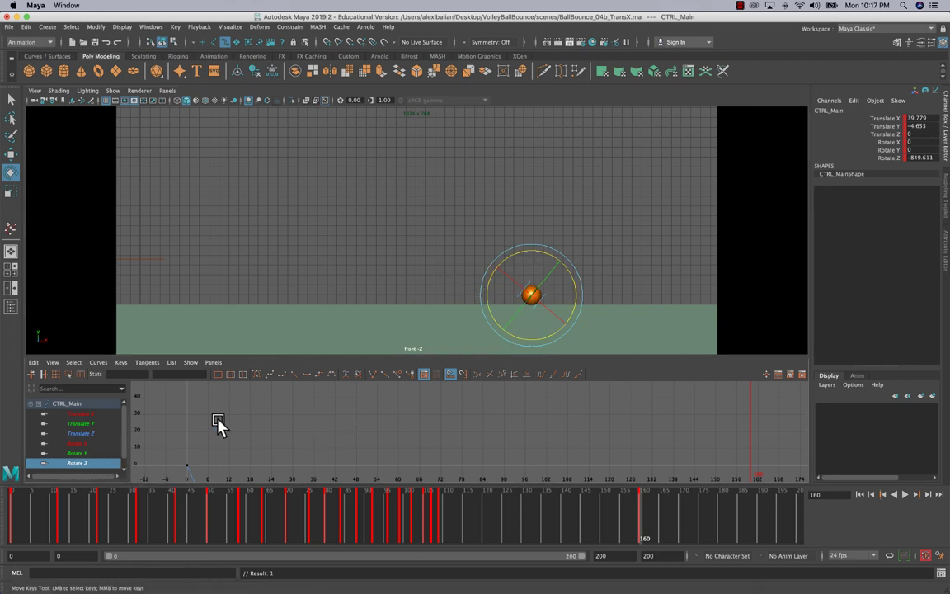
- Frame the Rotate Z curve in the Graph Editor and flatten the outgoing tangent of its key at frame 0
key("f")
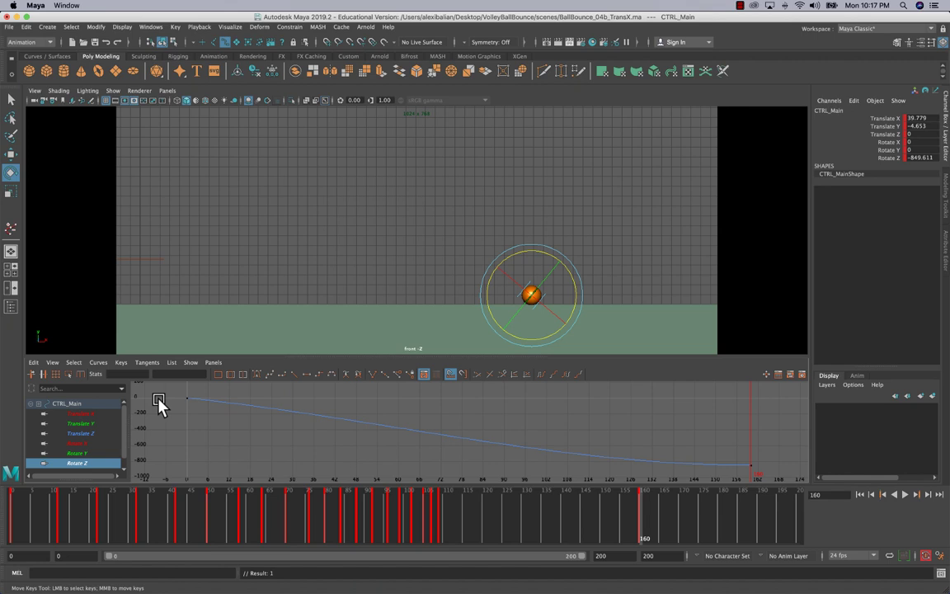
left_click_drag(250, 434, 253, 437)
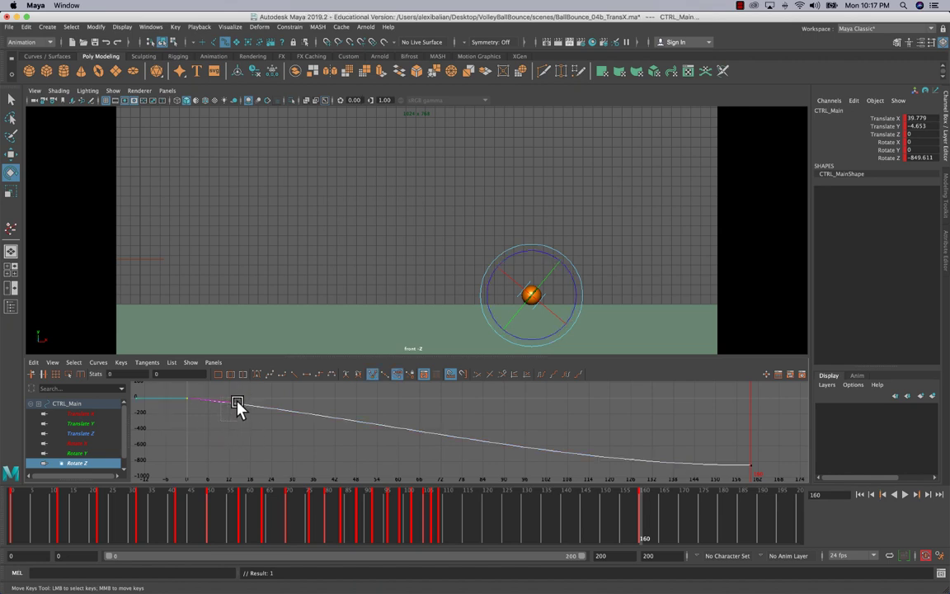
left_click(306, 373)
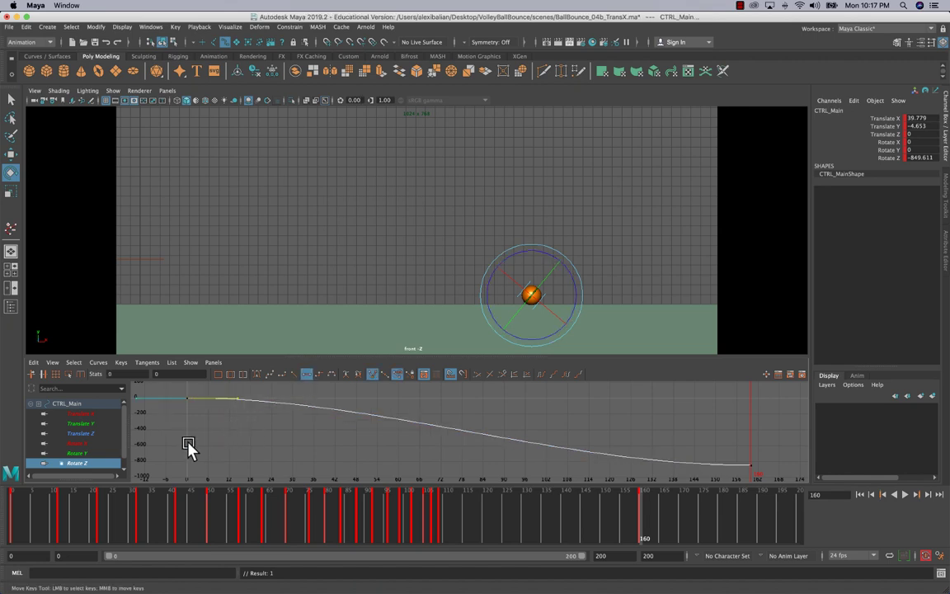
- Play the animation from frame 0, then scrub the end of the roll back to frame 152
left_click(13, 509)
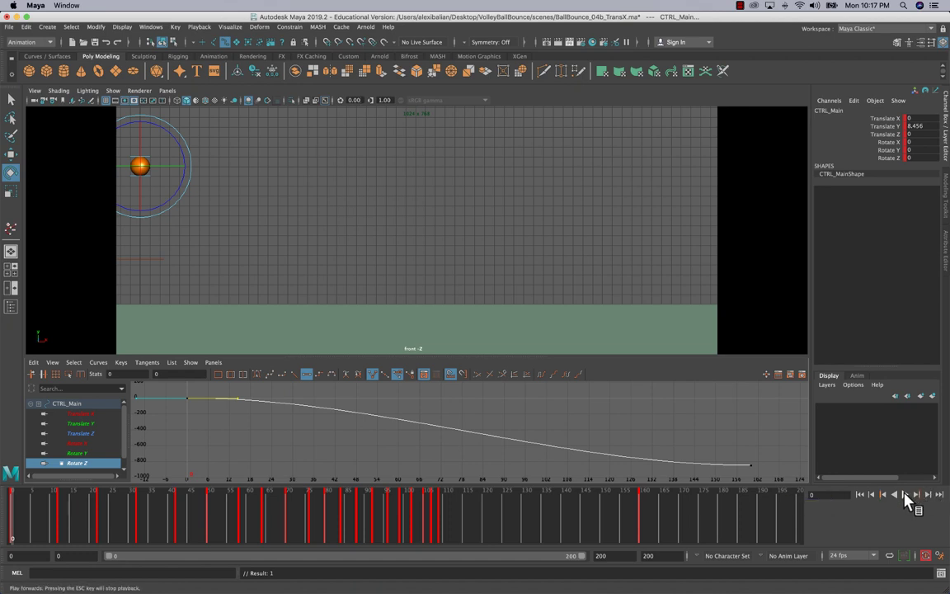
left_click(906, 495)
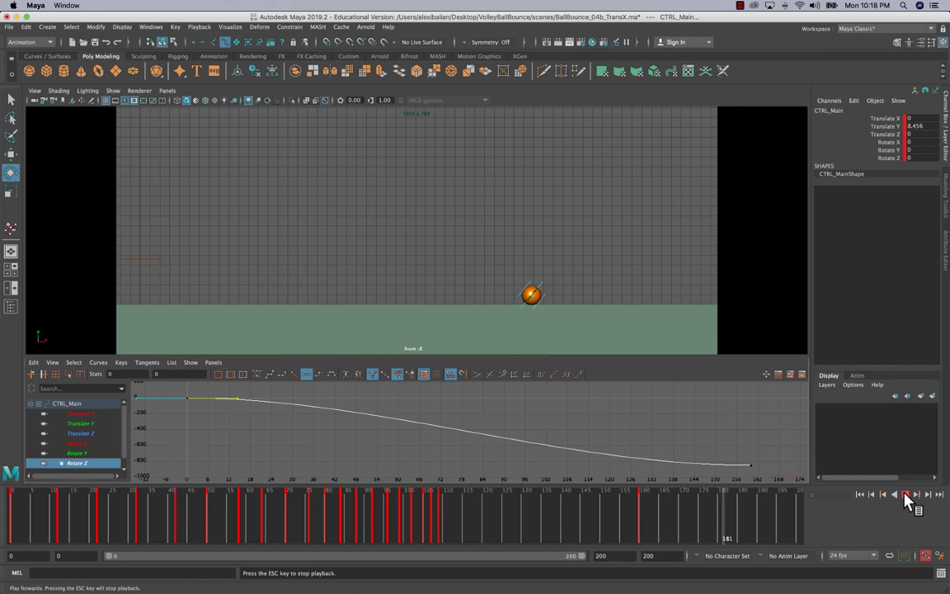
left_click(907, 500)
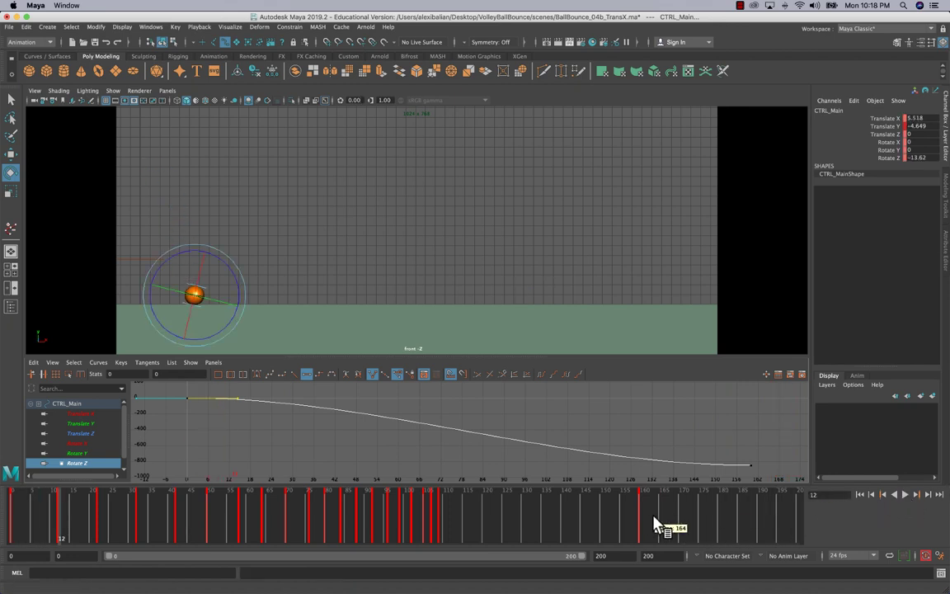
left_click(629, 514)
left_click_drag(631, 519, 613, 518)
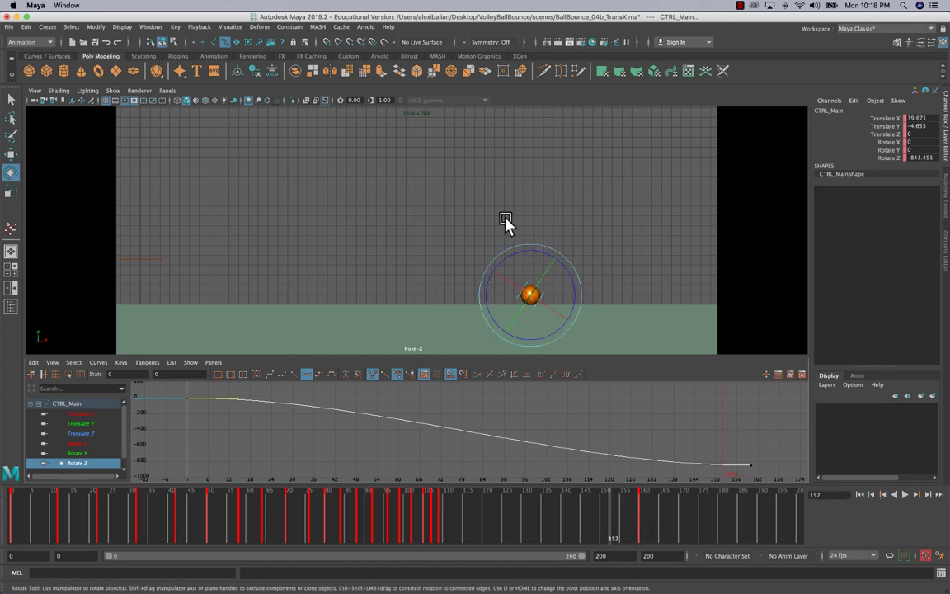
- Examine the ball's final roll up close by playing and scrubbing between about frames 146 and 160
scroll(464, 223, "left", 3)
scroll(462, 223, "down", 3)
scroll(462, 222, "right", 3)
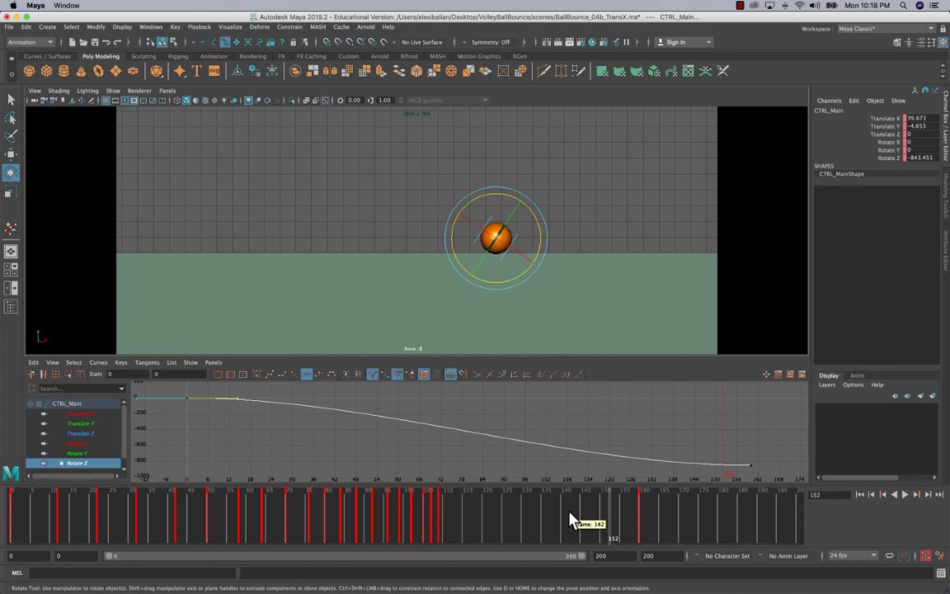
key("alt+v")
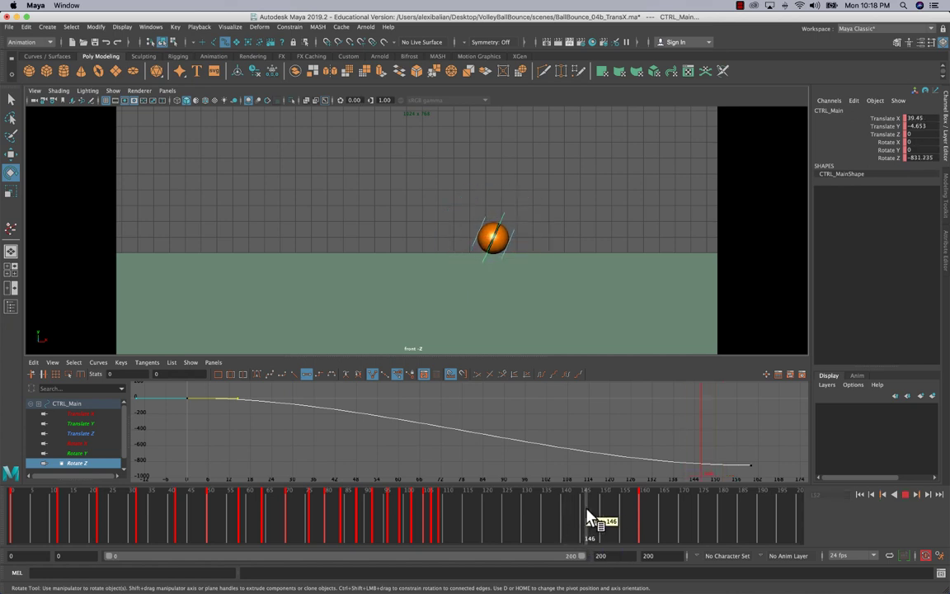
left_click(640, 524)
left_click_drag(640, 524, 609, 523)
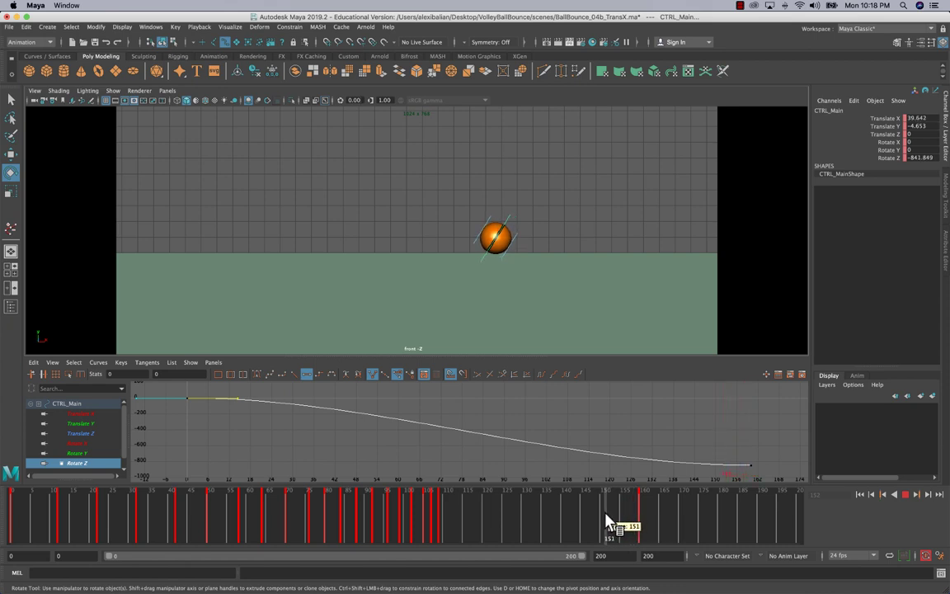
left_click(608, 523)
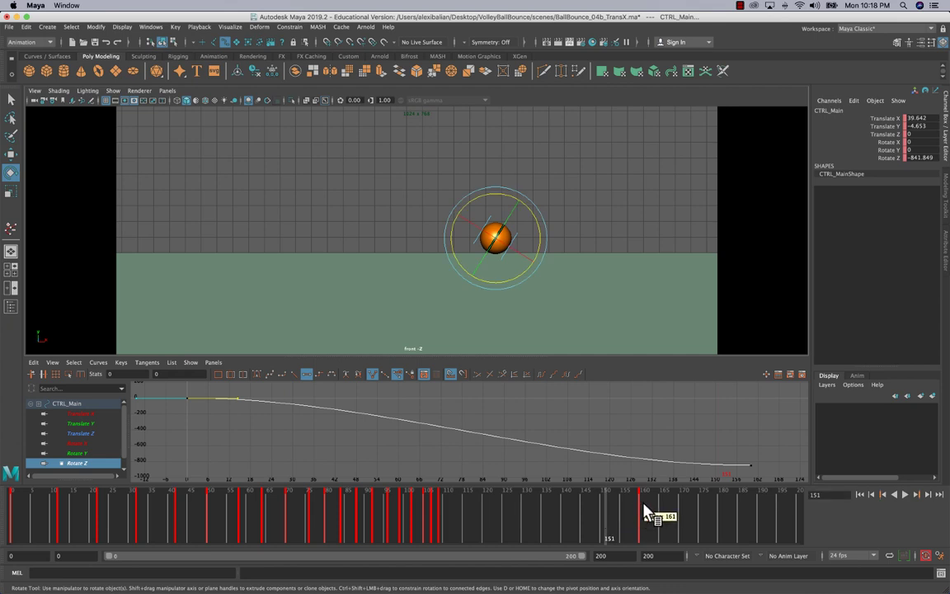
- Key the ball control at frame 160 and copy the same pose to a hold key at about frame 166
left_click(642, 504)
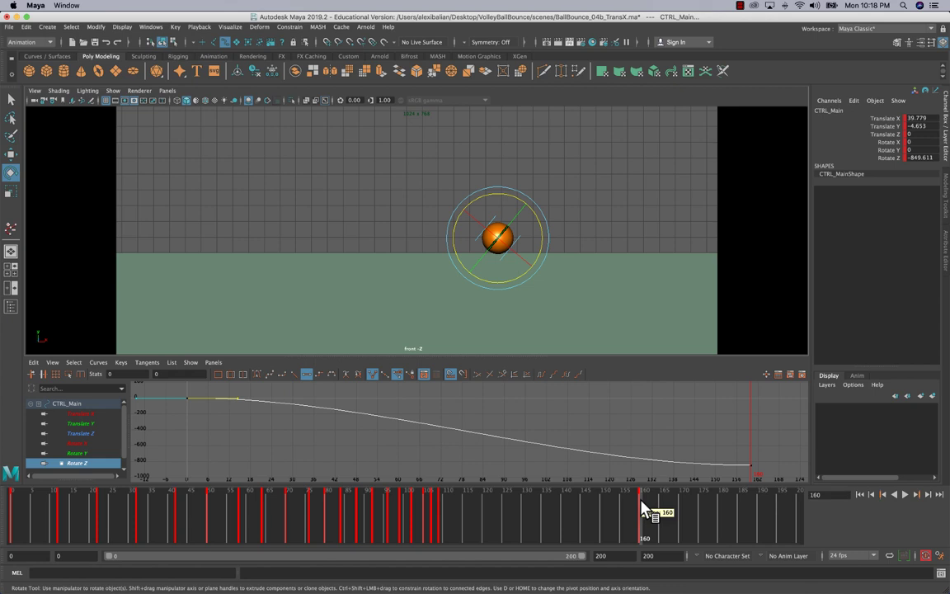
key("s")
left_click_drag(643, 505, 668, 510)
key("s")
- Scrub back to frame 86 and play the animation to check how the ball comes to rest
left_click_drag(594, 519, 345, 524)
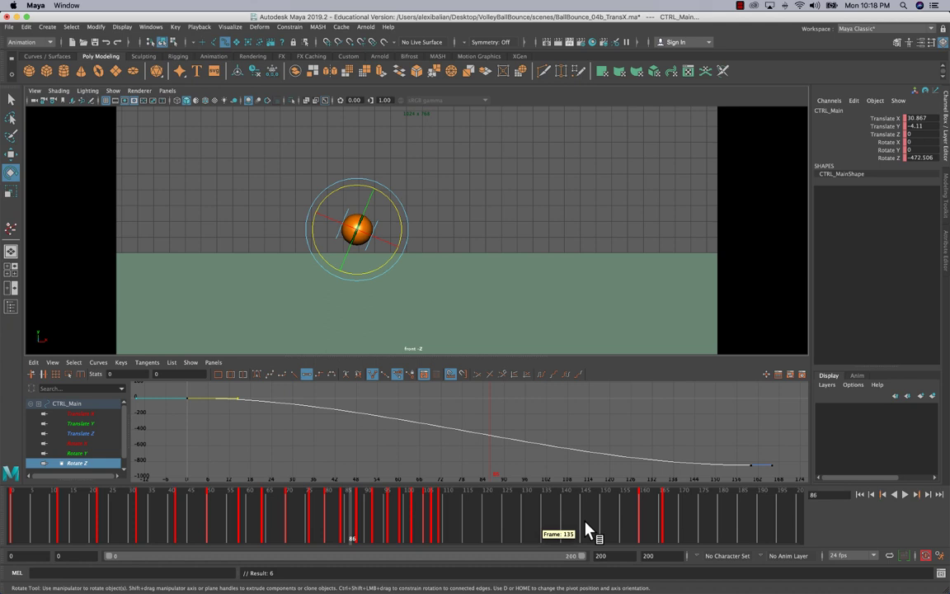
left_click(905, 497)
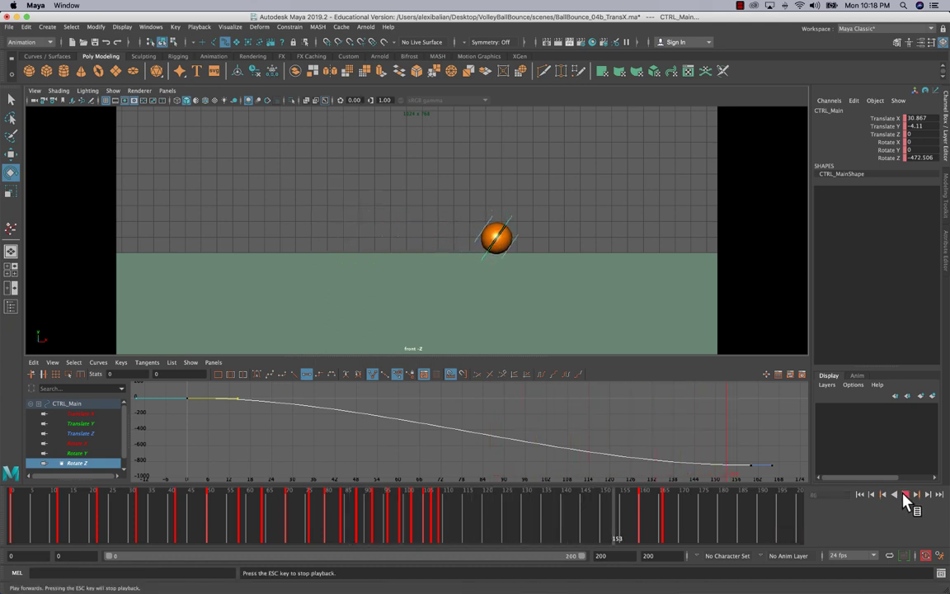
left_click(905, 496)
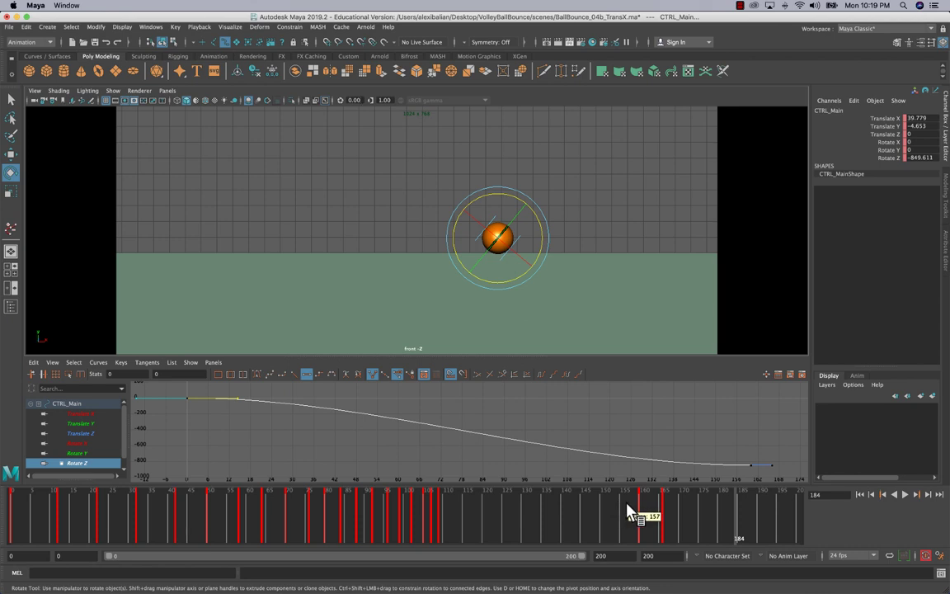
- Copy the ball control's pose from frame 152 to a new key at frame 196 so the ball rolls slightly back
scroll(584, 281, "up", 5)
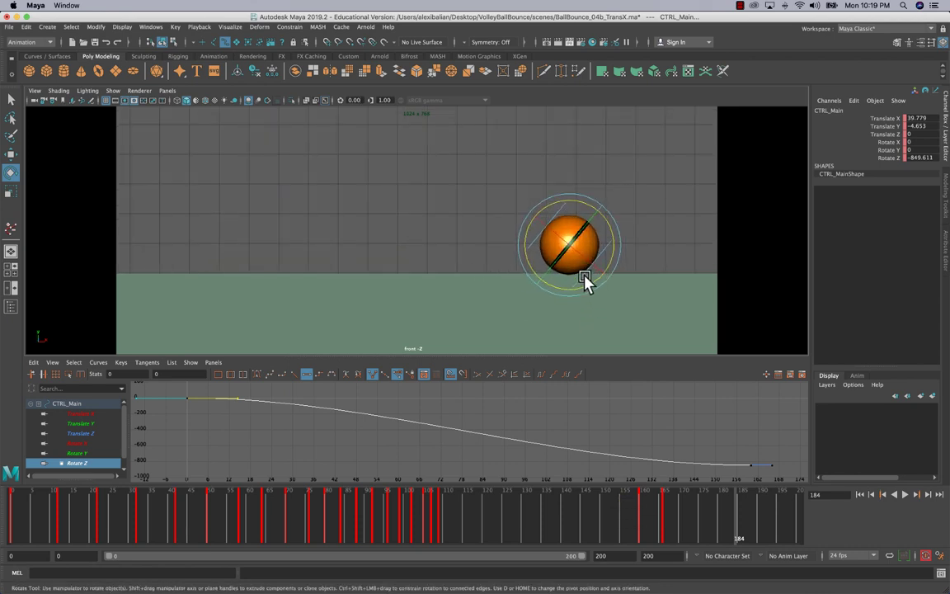
middle_click_drag(590, 272, 551, 271, "alt")
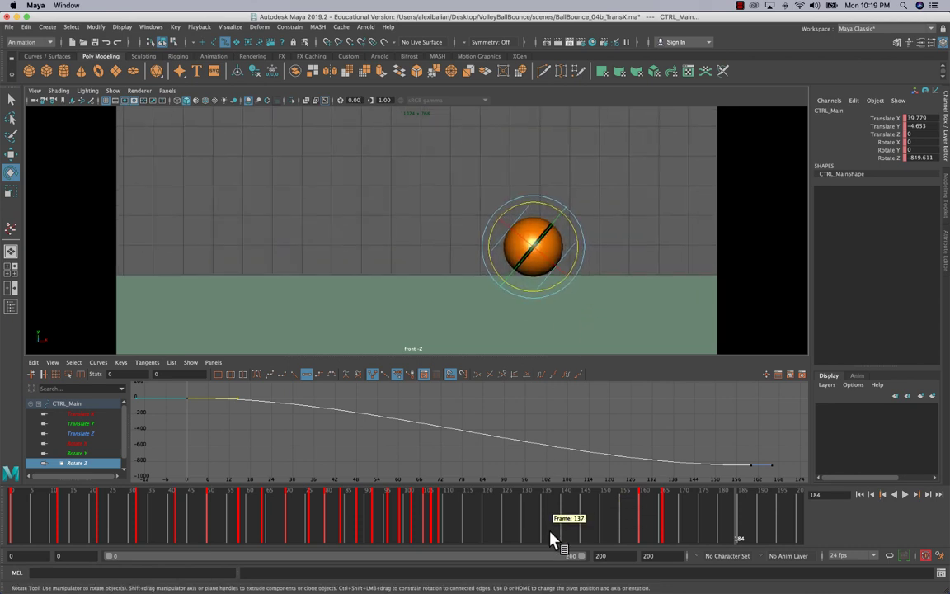
left_click_drag(541, 518, 645, 518)
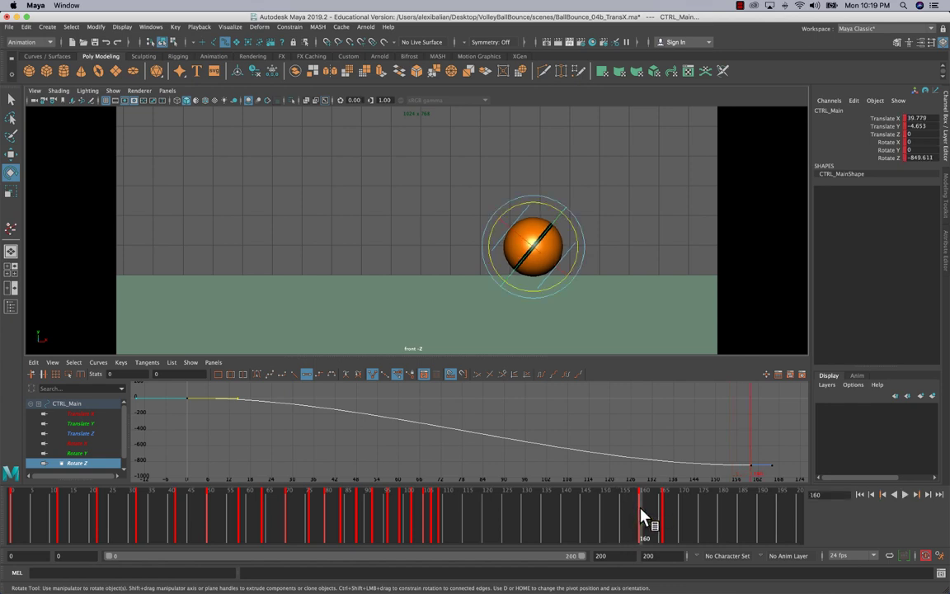
key("alt+comma")
key("alt+comma")
key("alt+comma")
key("alt+comma")
key("alt+comma")
key("alt+comma")
key("alt+comma")
key("alt+comma")
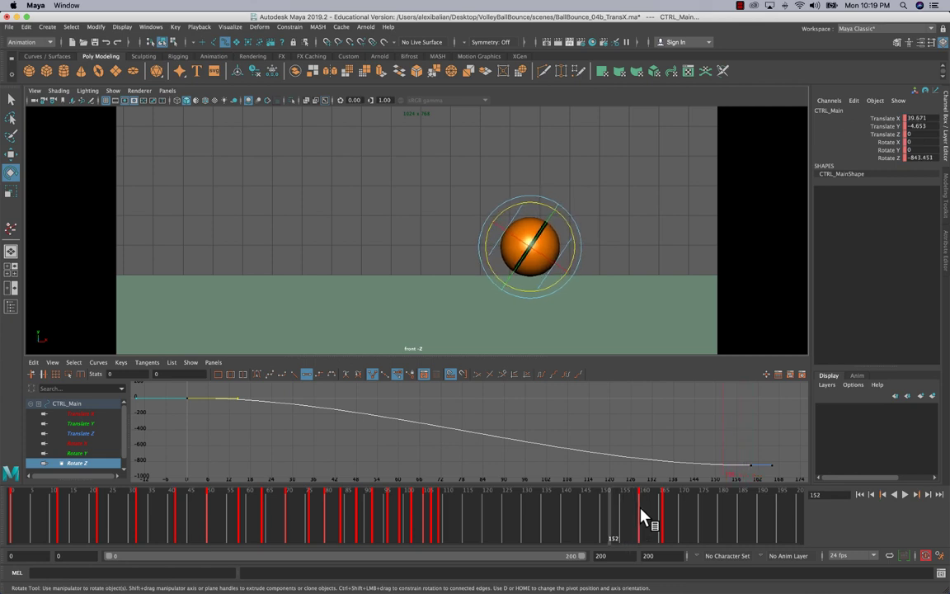
mouse_move(641, 512)
left_mouse_down()
mouse_move(609, 511)
mouse_move(759, 513)
mouse_move(784, 526)
left_mouse_up()
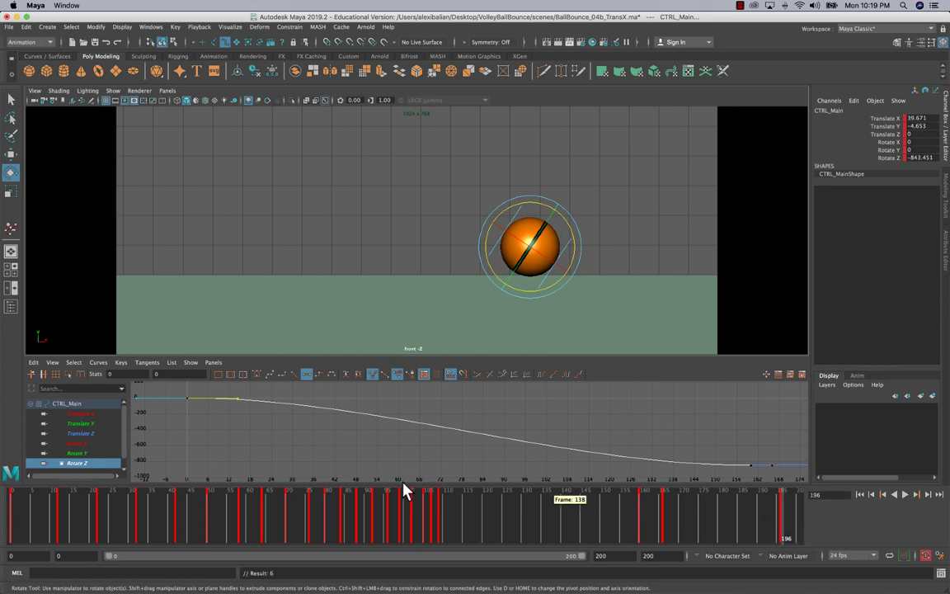
- Play the animation, return to frame 0 and scrub to frame 106 to review the whole bounce path
left_click(273, 504)
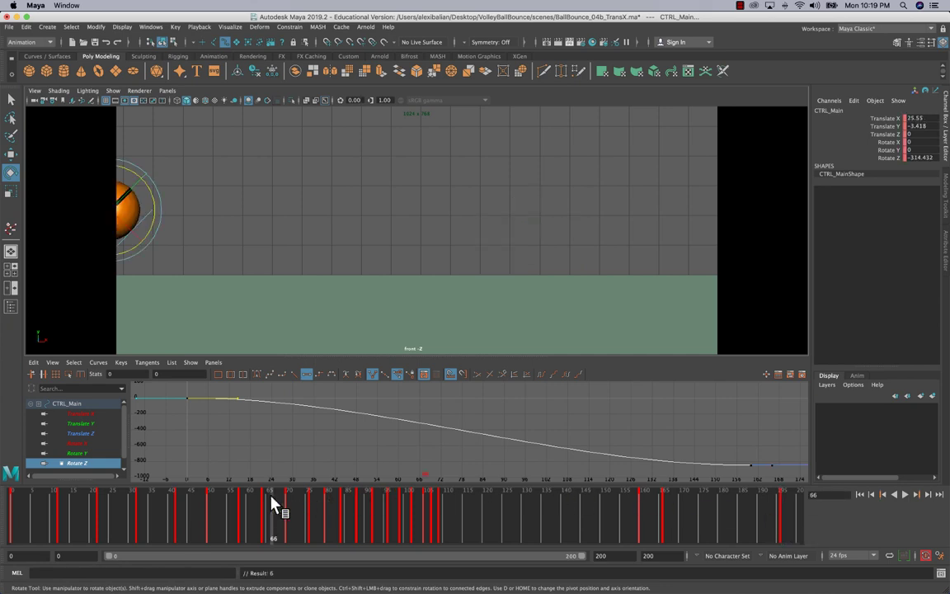
left_click(906, 496)
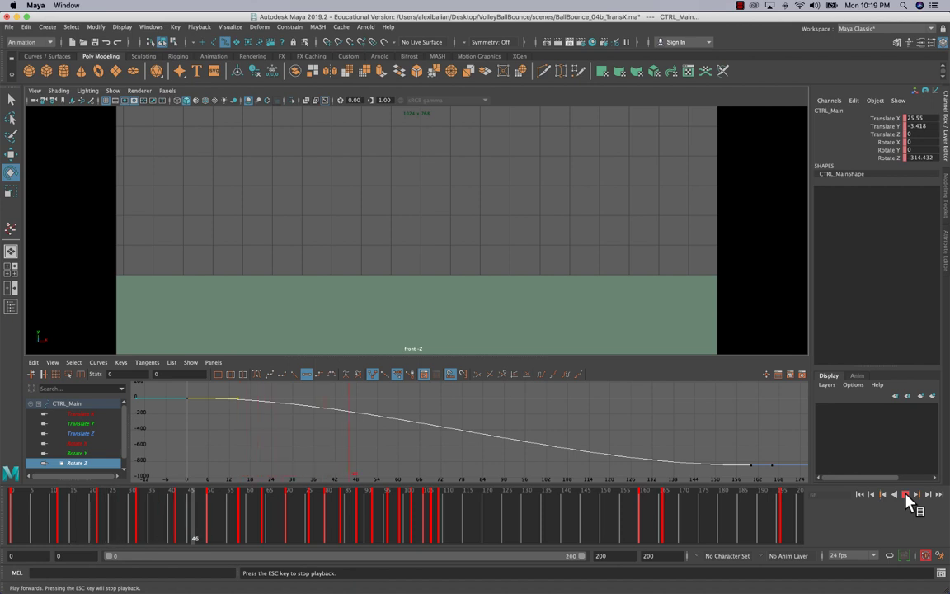
left_click(906, 495)
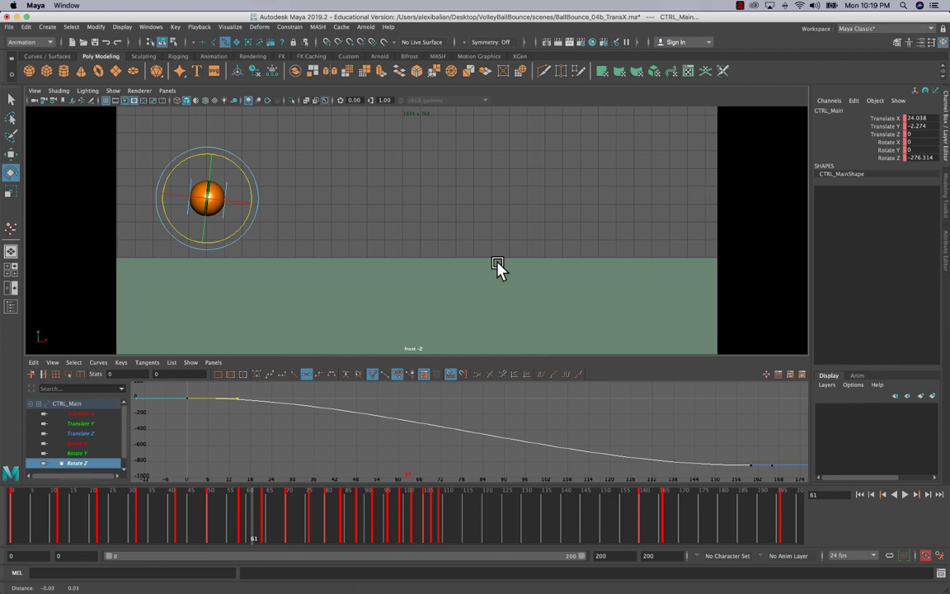
middle_click_drag(498, 270, 528, 305, "alt")
key("alt+shift+v")
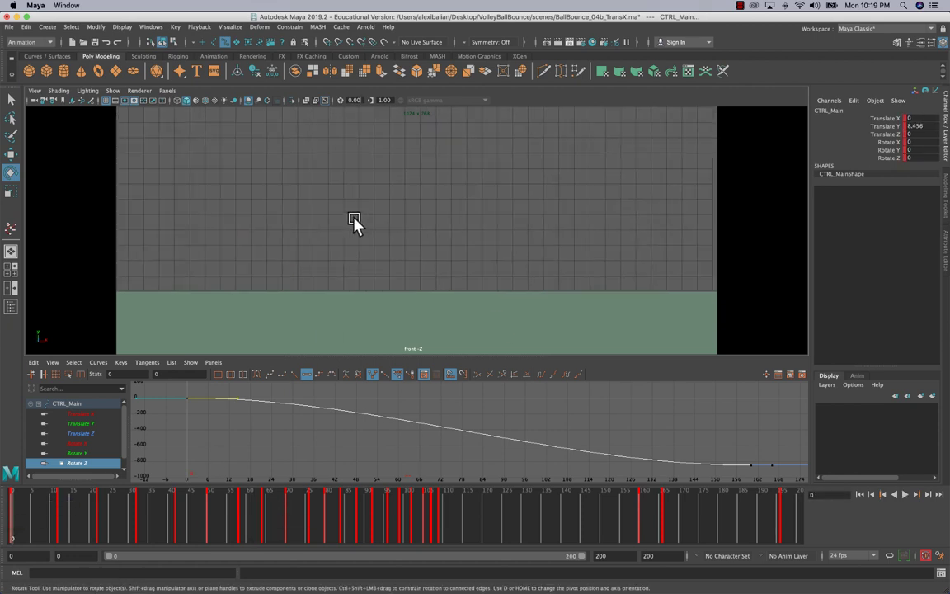
middle_click_drag(356, 223, 415, 240, "alt")
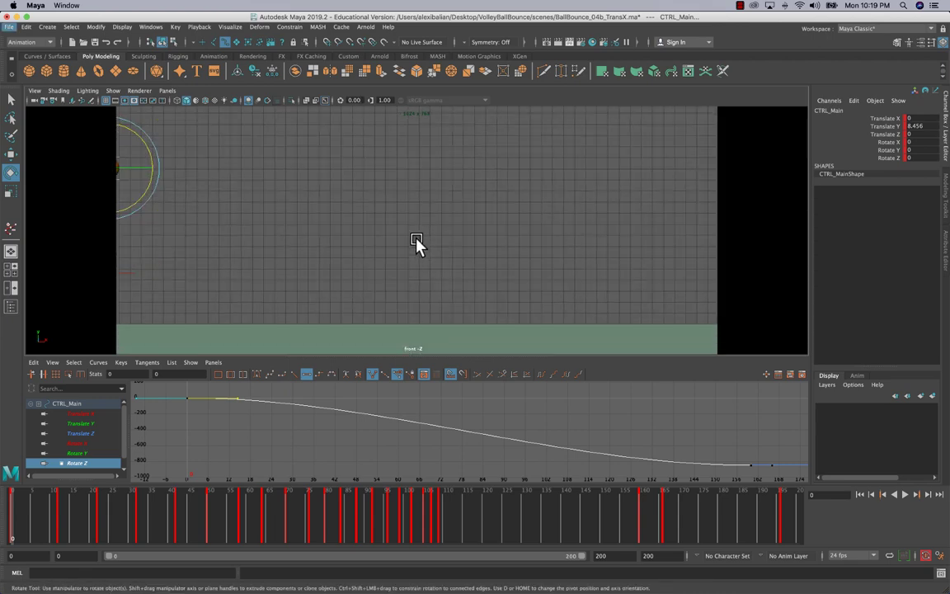
middle_click_drag(415, 237, 409, 207, "alt")
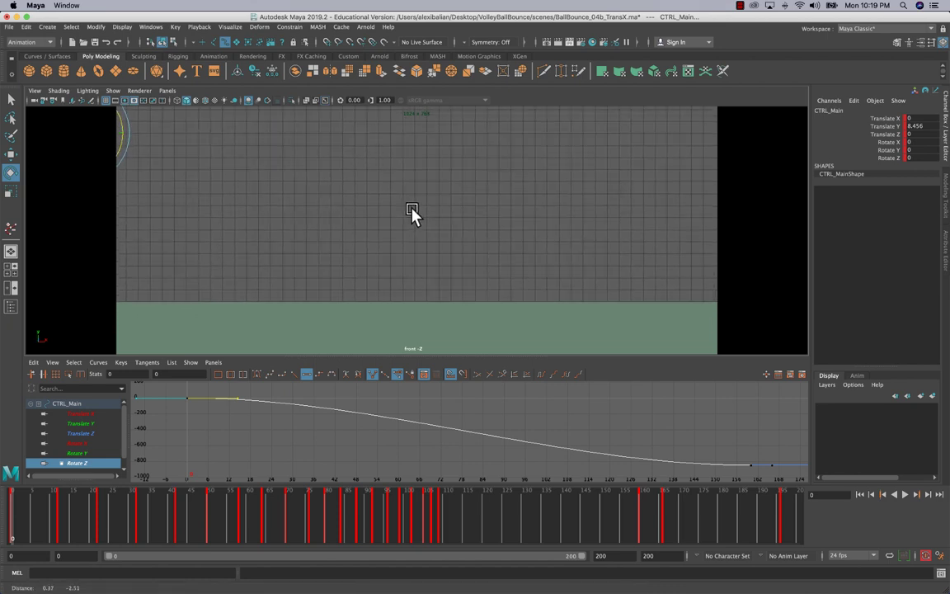
left_click_drag(50, 534, 435, 509)
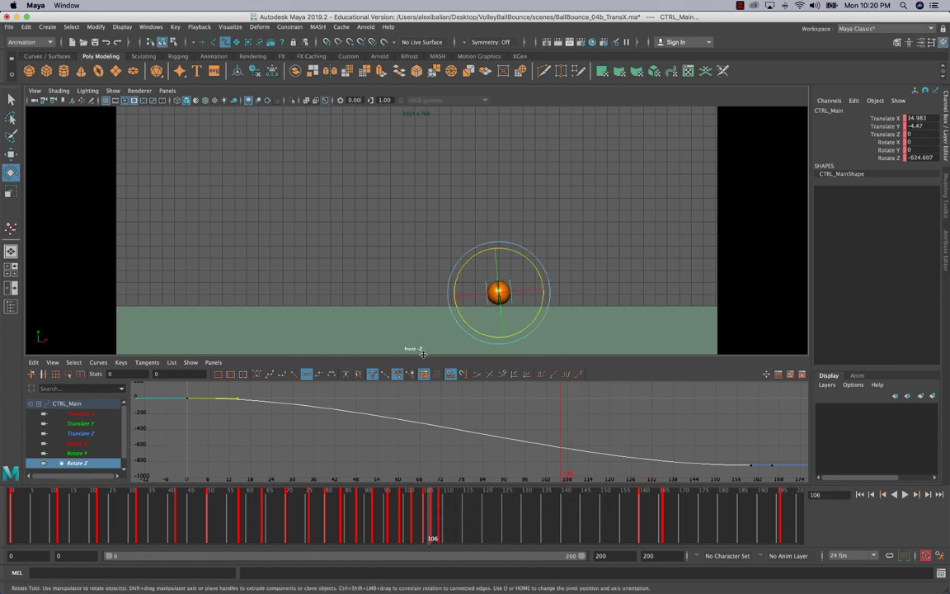
- Enlarge the viewport over the Graph Editor, deselect the ball control and hide NURBS curves in the view
left_click_drag(418, 358, 417, 427)
left_click(405, 289)
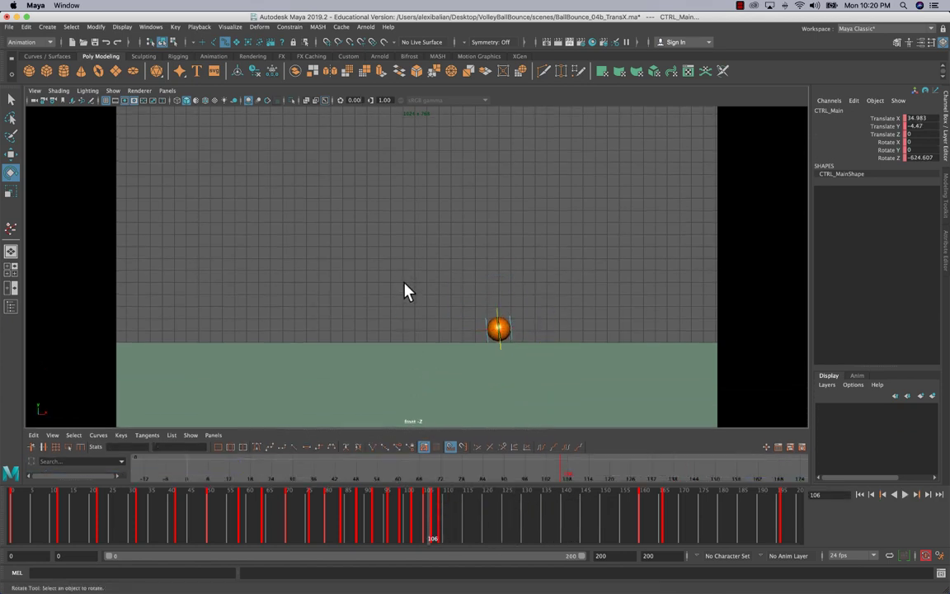
left_click(113, 91)
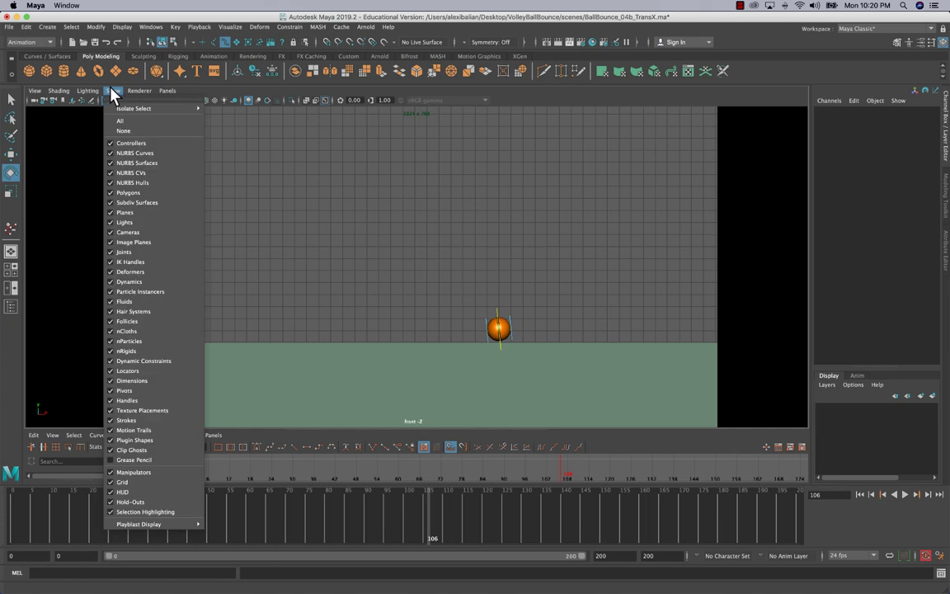
left_click(124, 153)
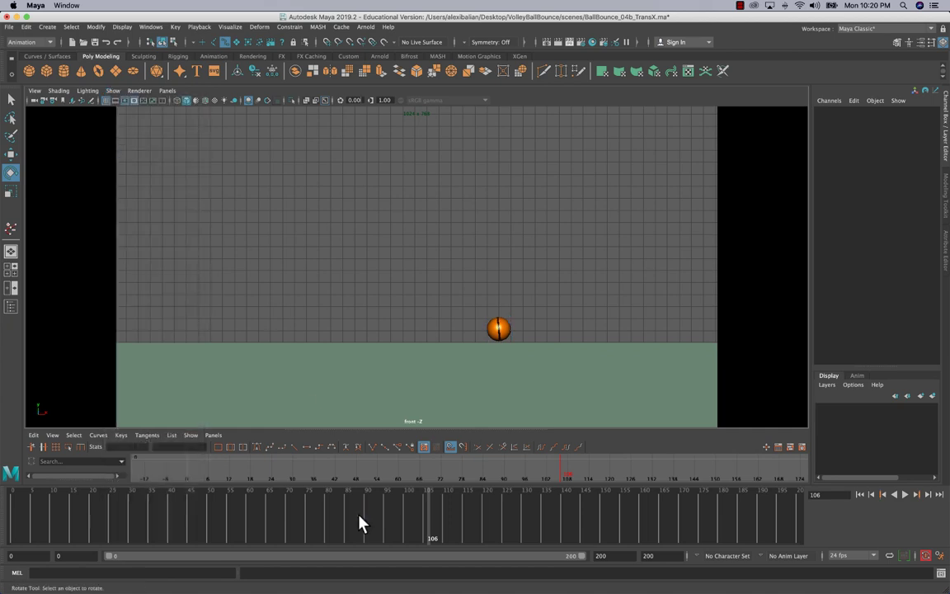
- Save the scene and playblast the animation to a movie file named NewDEMO4b
left_click(443, 523)
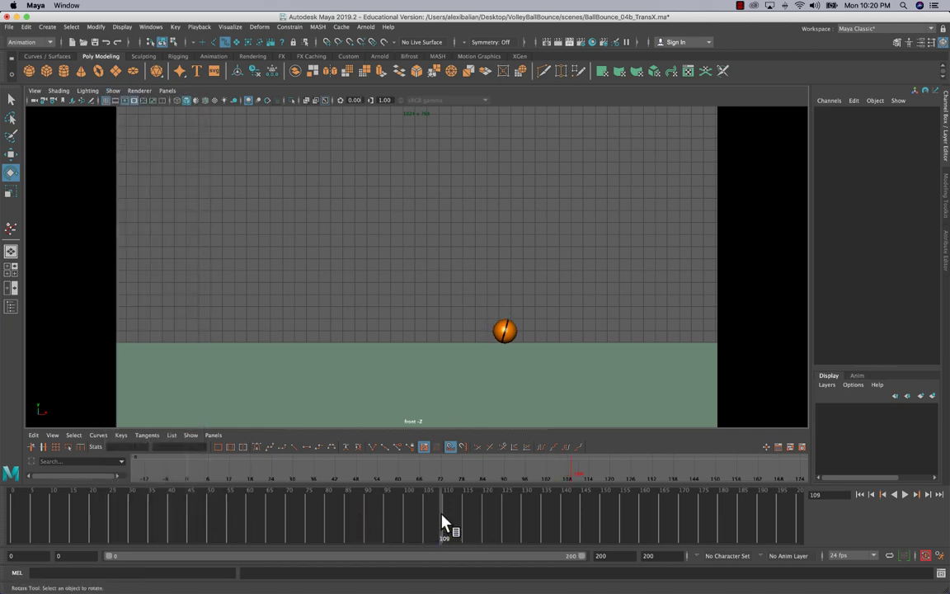
key("super+s")
right_click(443, 522)
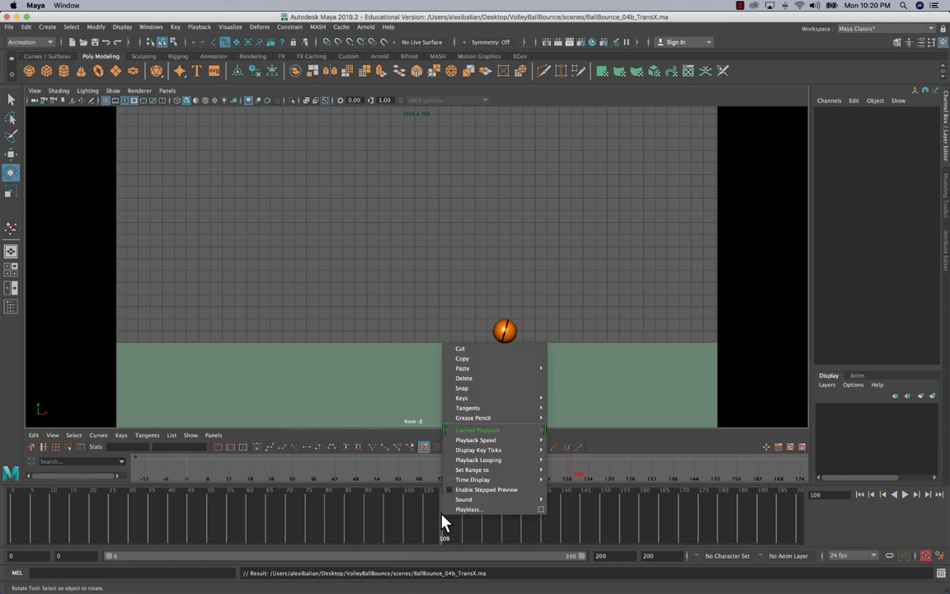
left_click(535, 510)
scroll(499, 334, "down", 2)
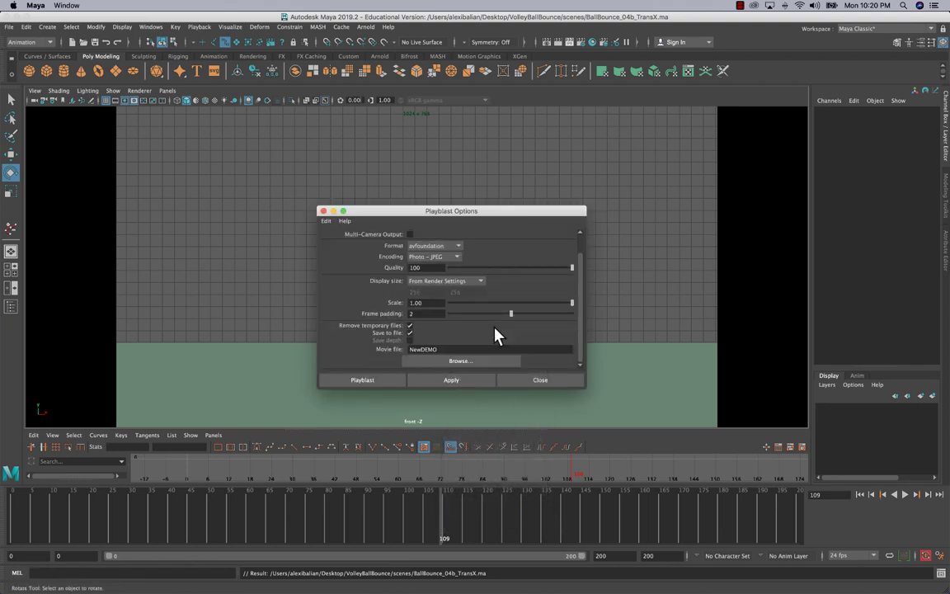
left_click(442, 349)
left_click(439, 380)
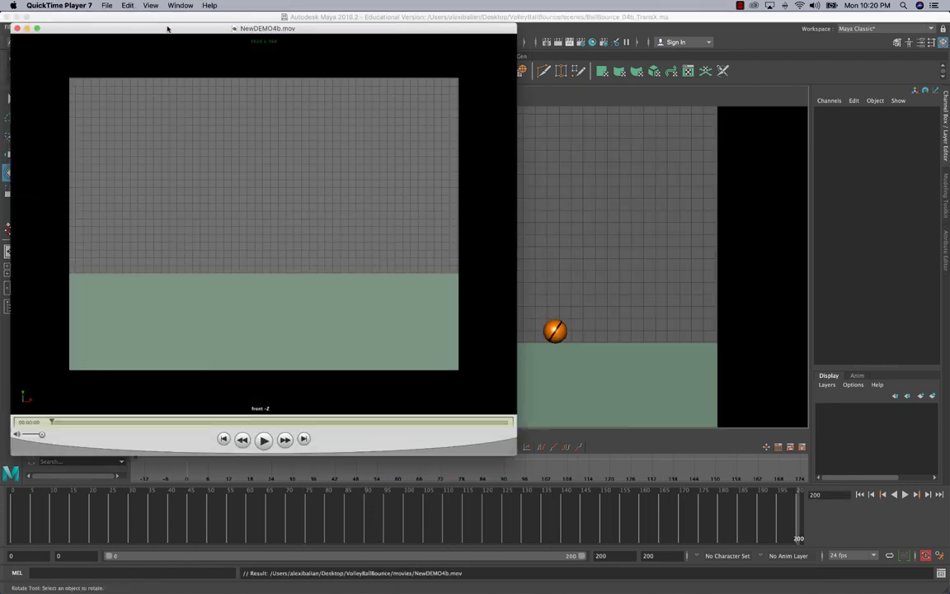
left_click_drag(168, 28, 365, 18)
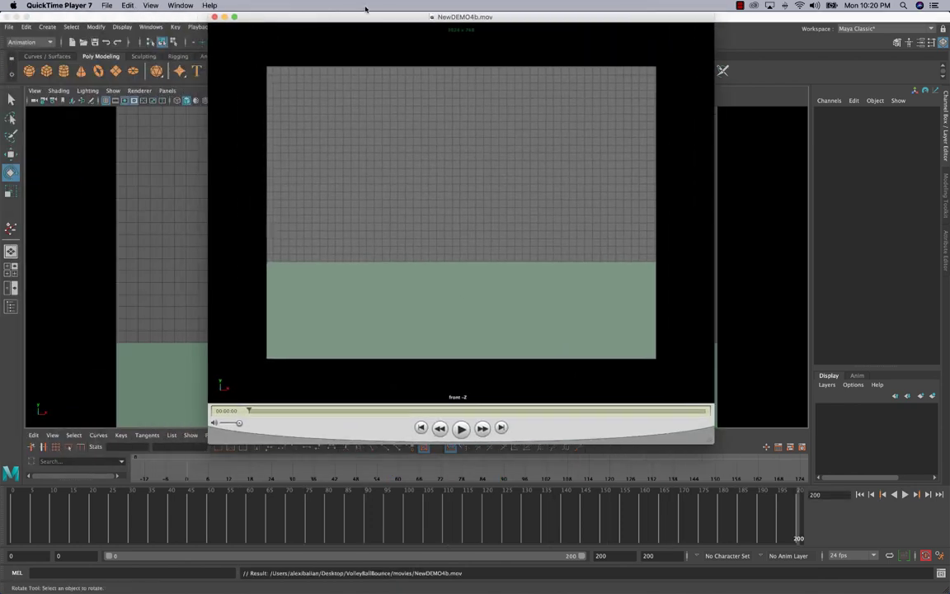
- Play the playblast movie NewDEMO4b.mov through twice in an enlarged player window, and minimize the player
left_click(461, 428)
left_click_drag(715, 444, 715, 493)
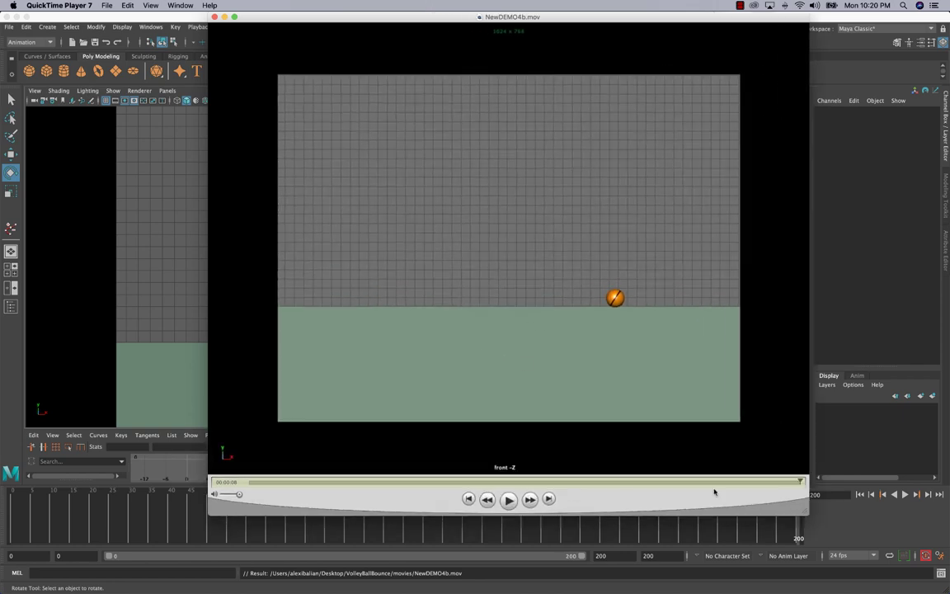
left_click_drag(467, 484, 203, 482)
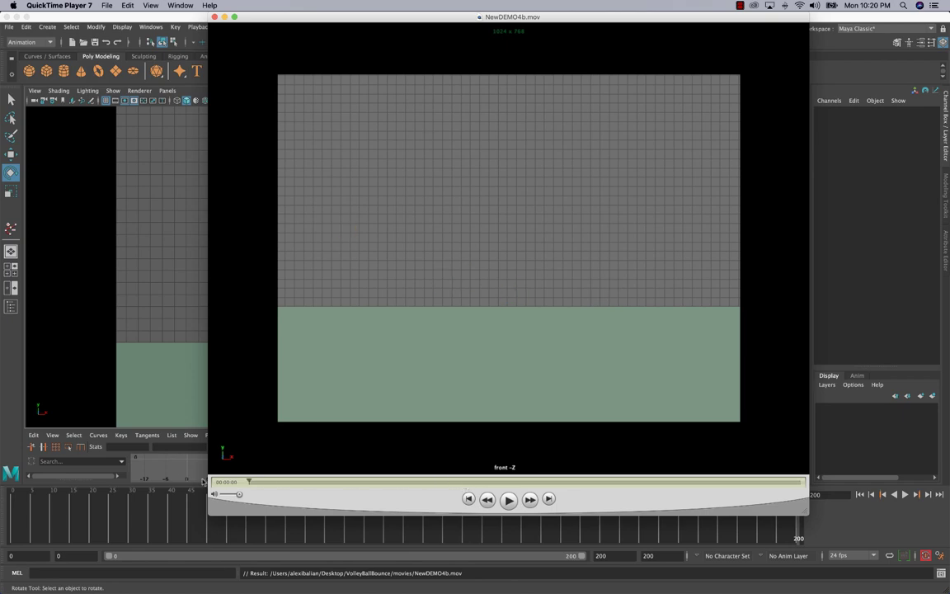
left_click(509, 500)
left_click(509, 500)
left_click(740, 6)
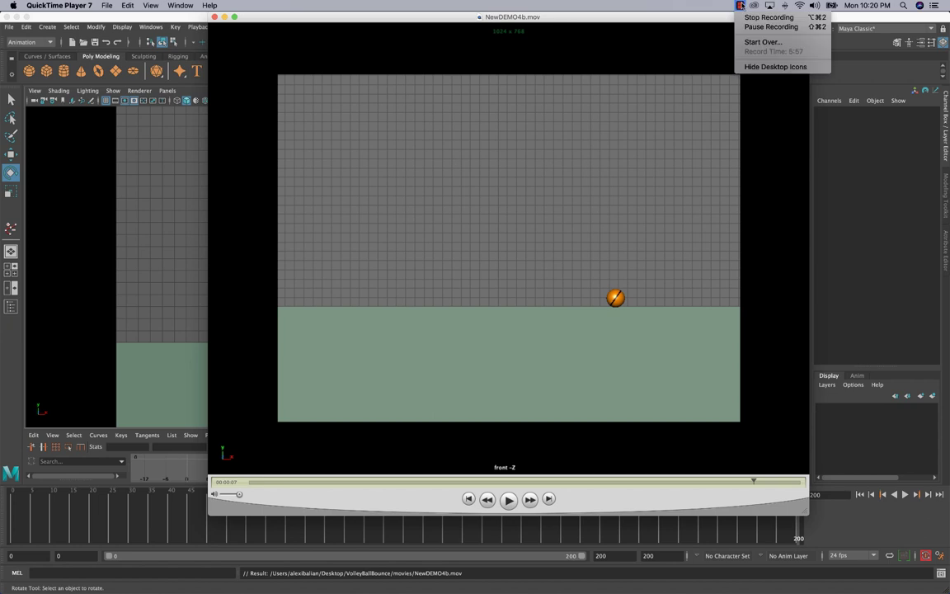
left_click(678, 22)
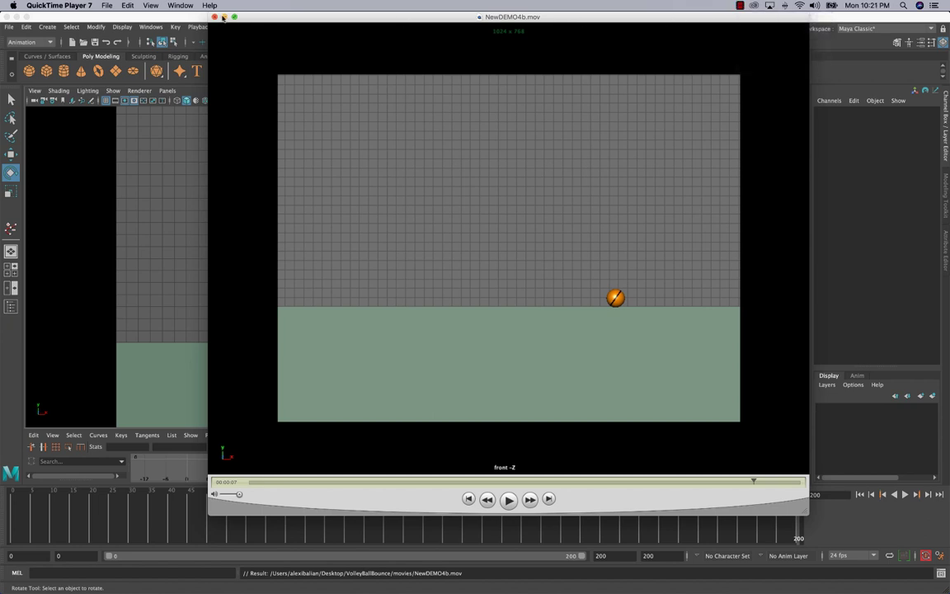
left_click(223, 17)
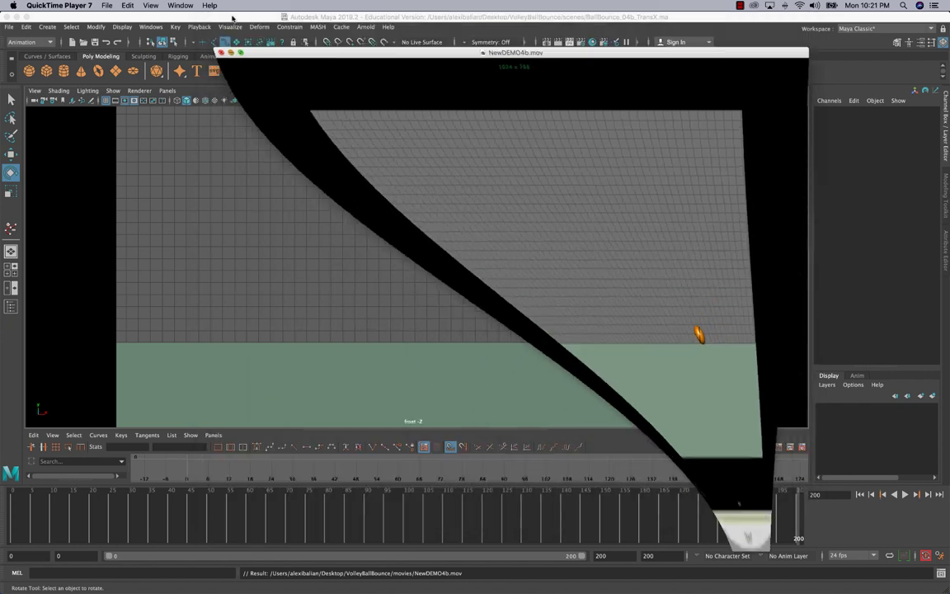
- Expand the viewport over the Graph Editor, and check the scene's lighting with a test render and the all-lights display
left_click(387, 431)
left_click_drag(388, 431, 384, 495)
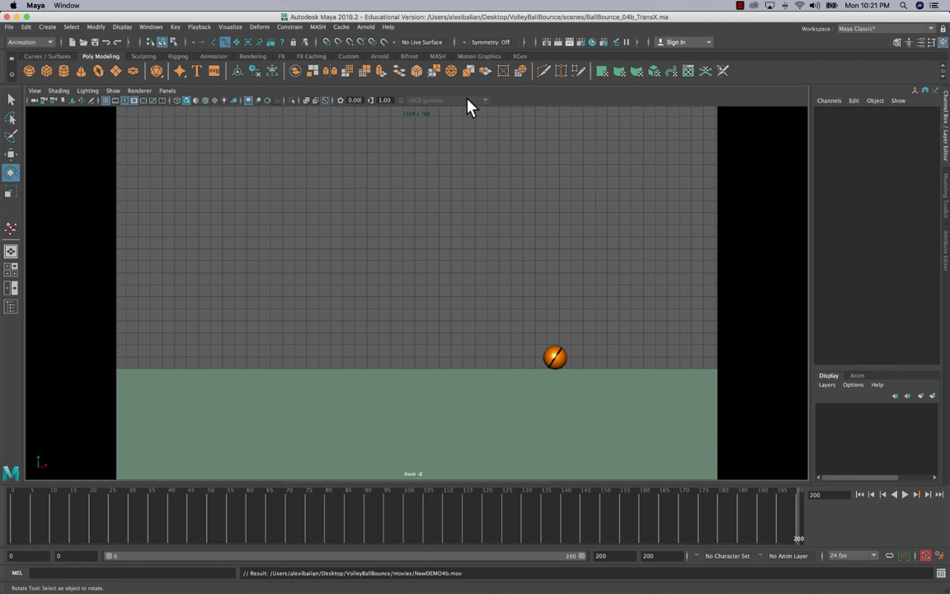
left_click(570, 42)
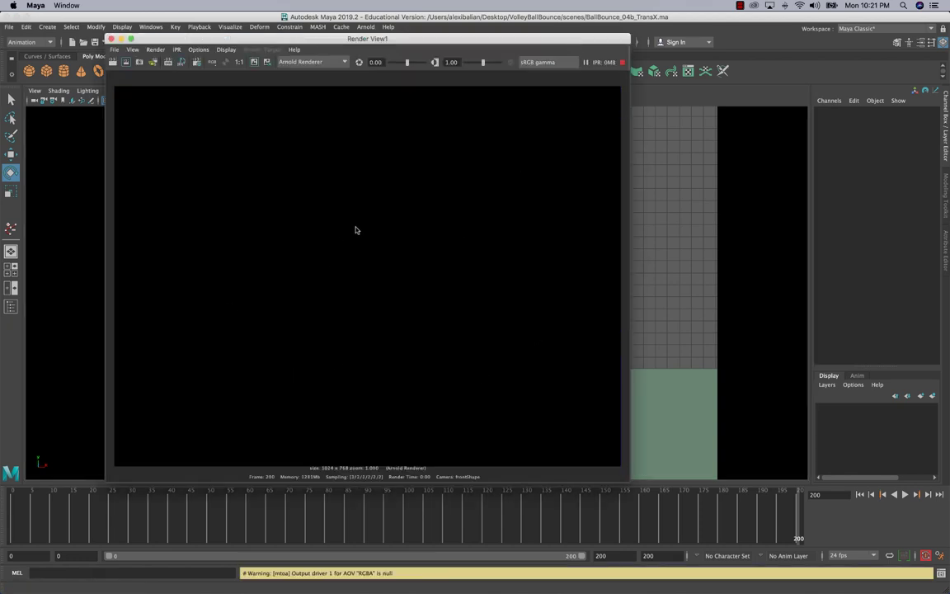
left_click(111, 40)
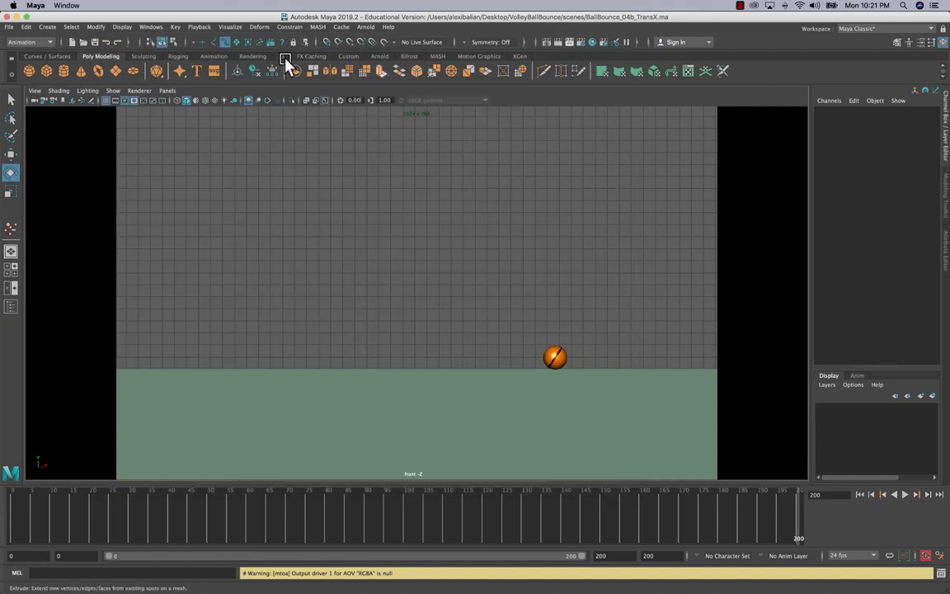
left_click(224, 100)
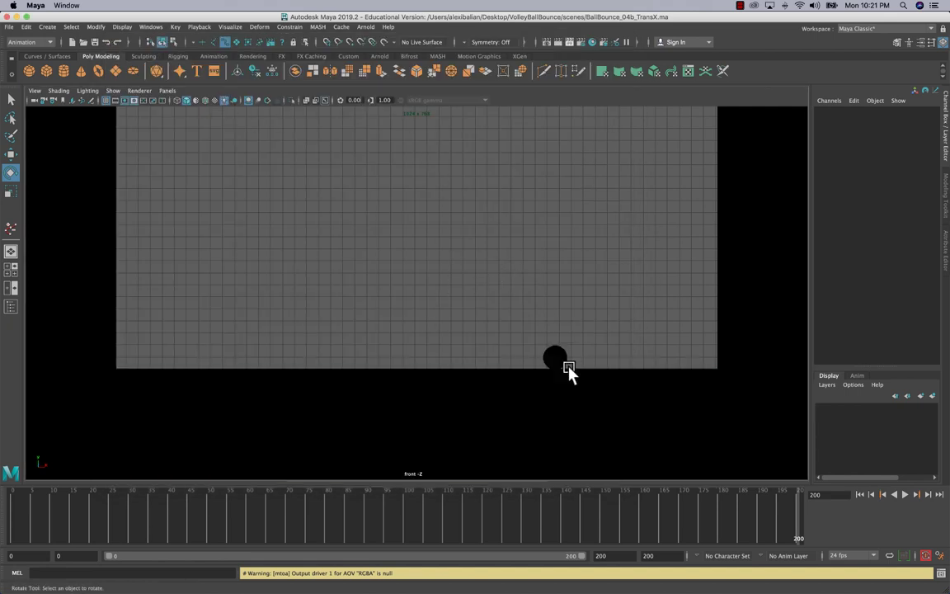
left_click(223, 101)
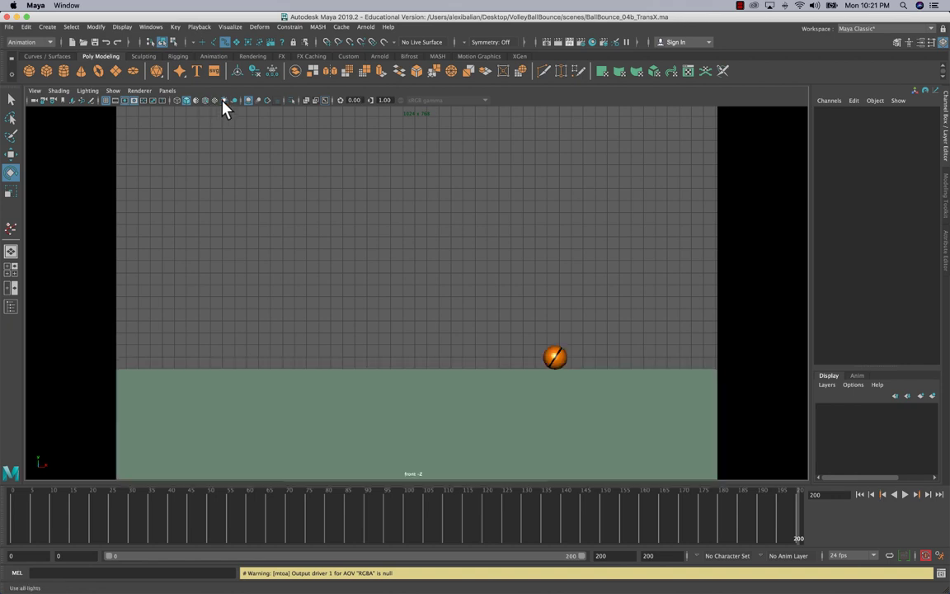
- Add an Arnold skydome light to the scene and test-render the current frame
left_click(366, 27)
mouse_move(386, 76)
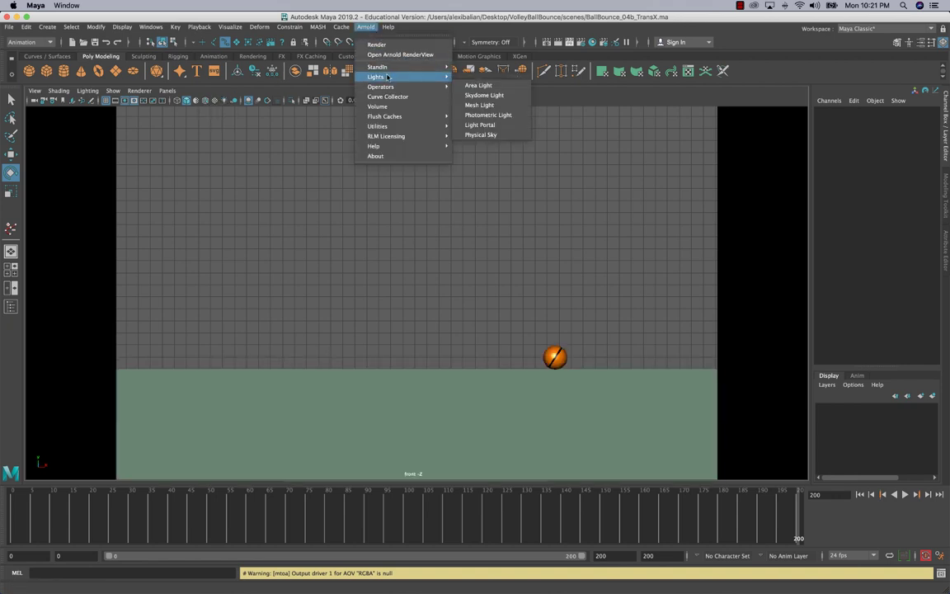
left_click(517, 96)
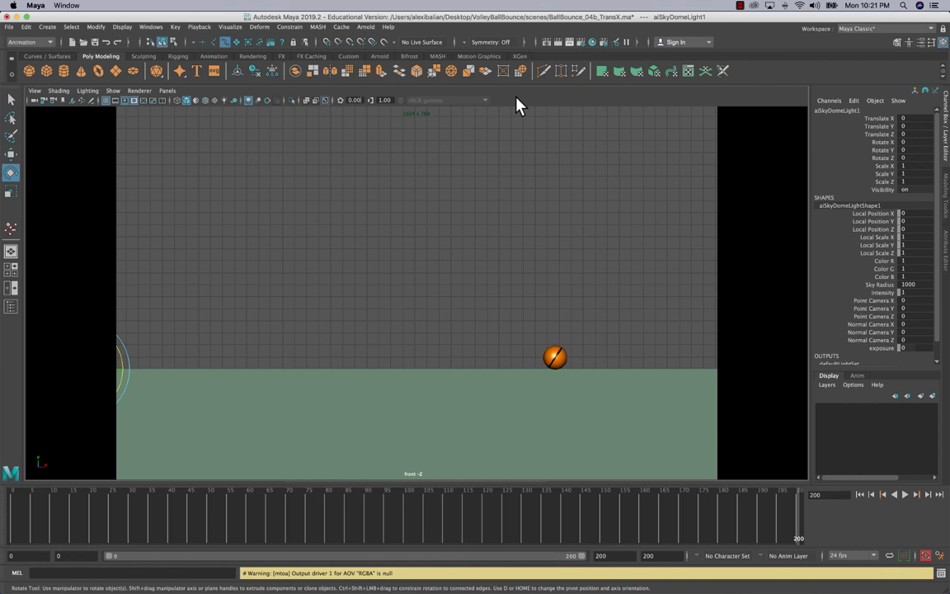
left_click(569, 42)
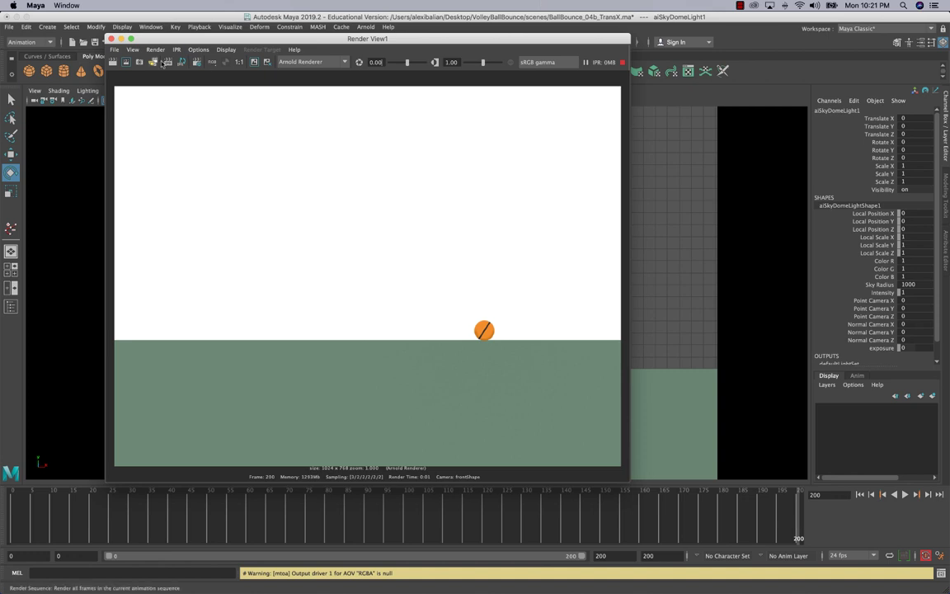
left_click(111, 39)
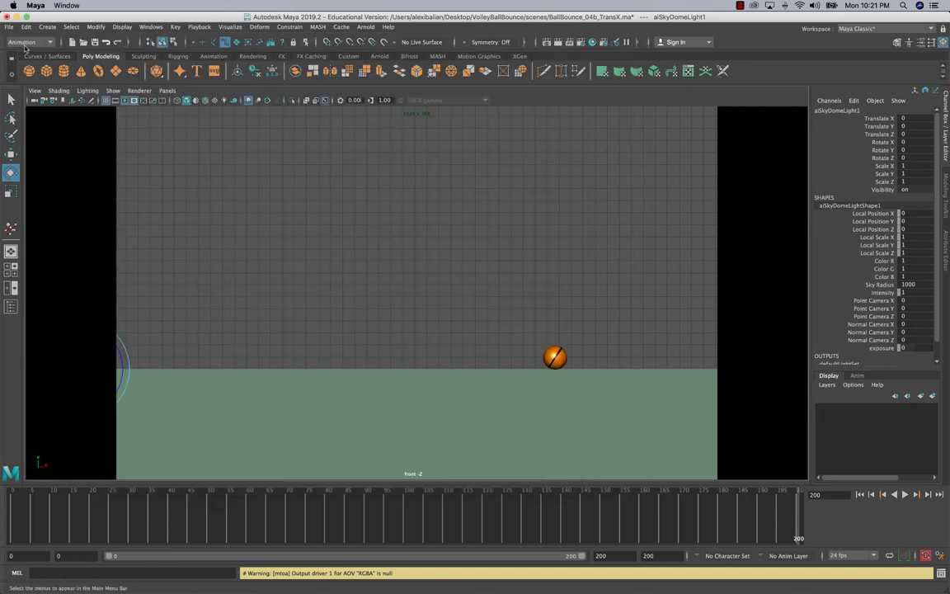
- Switch to the Rendering menu set and set the render output prefix to BallBounceWIP3 with the name_#.ext frame format
left_click(28, 42)
left_click(17, 92)
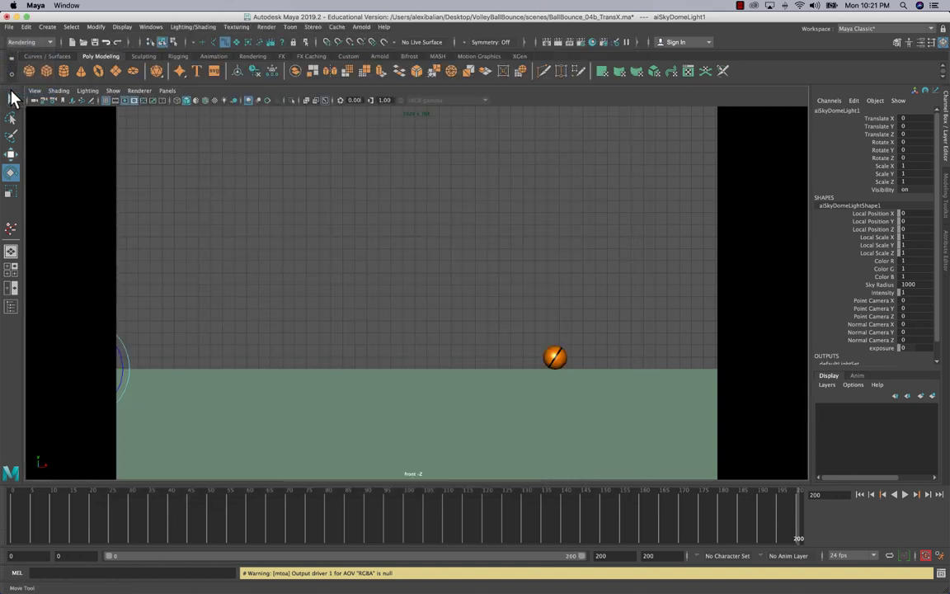
left_click(580, 41)
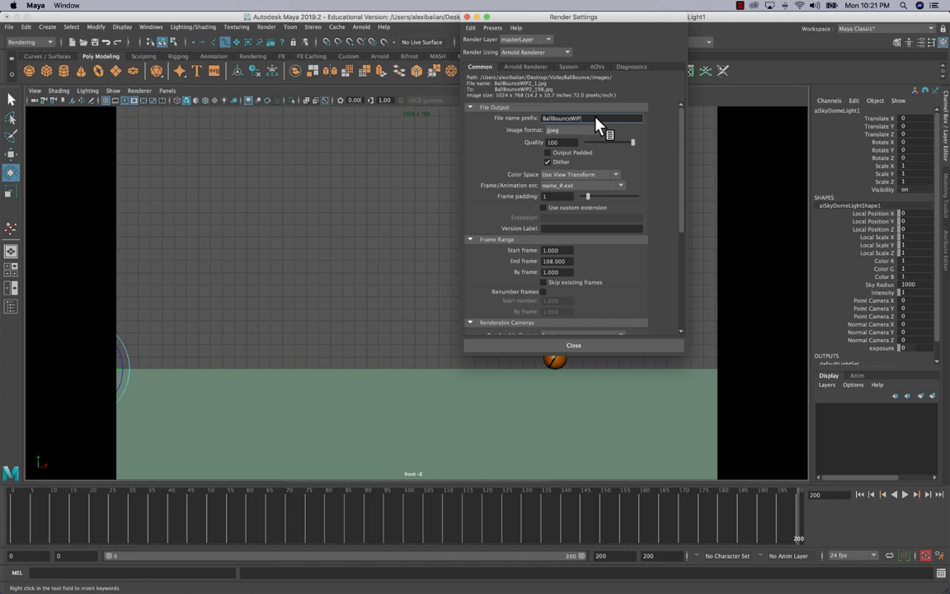
left_click(559, 186)
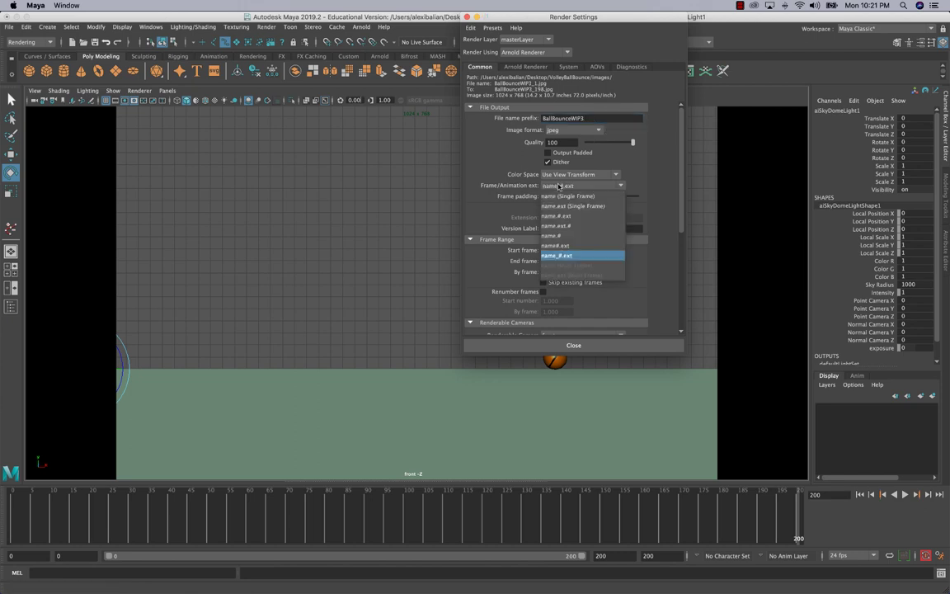
left_click(559, 256)
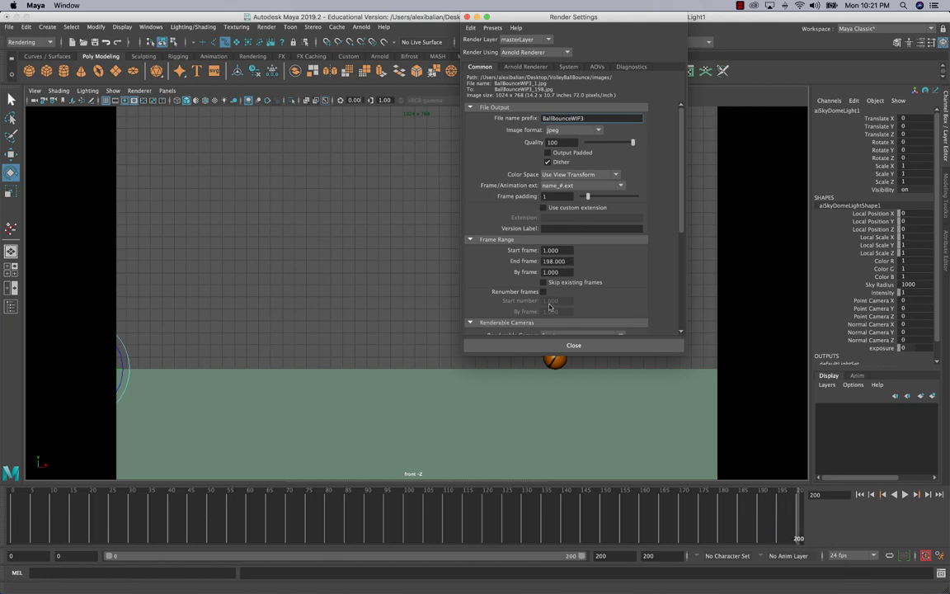
- Review the render settings for frame range, renderable camera, image size and Arnold sampling, and close them
scroll(550, 307, "down", 5)
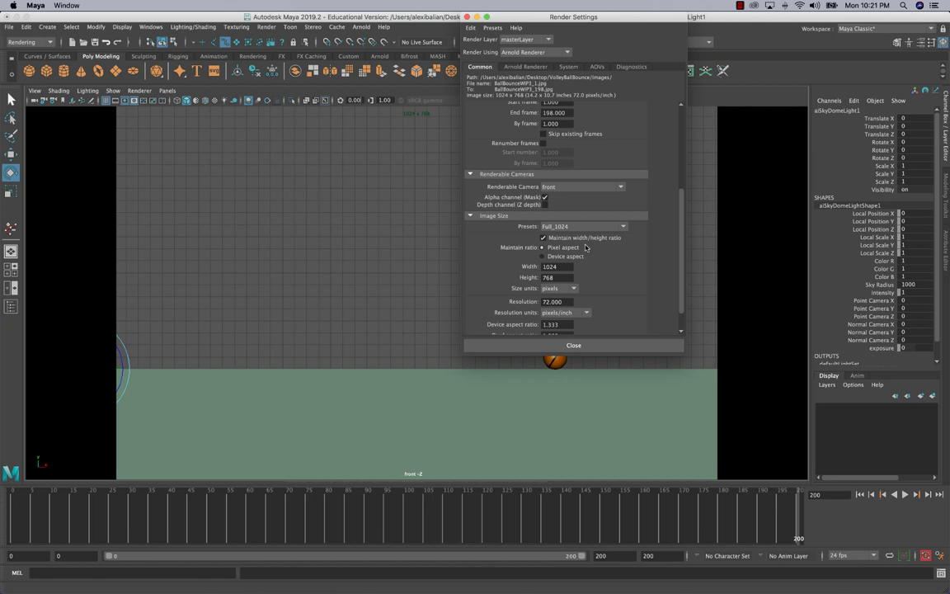
scroll(586, 252, "down", 2)
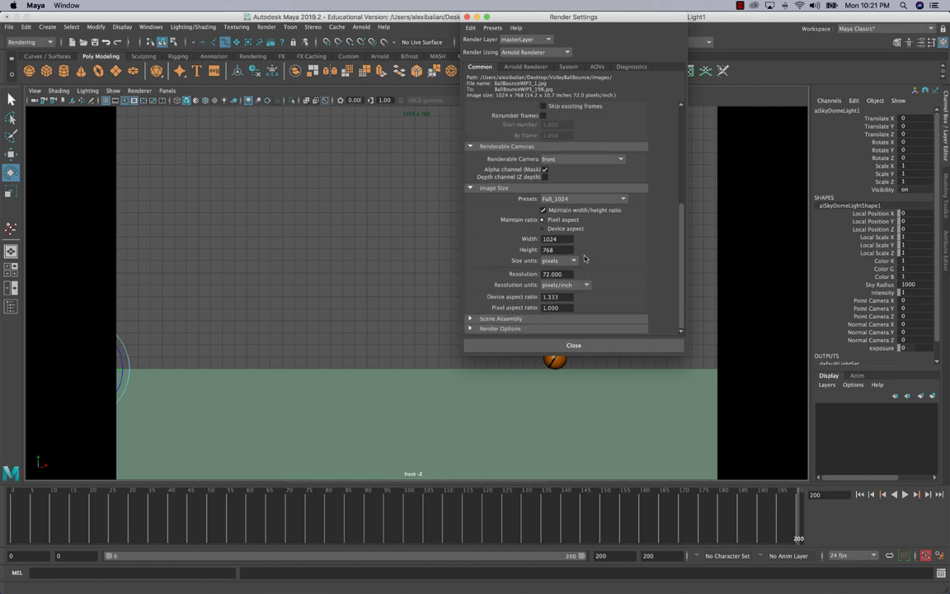
scroll(584, 258, "up", 5)
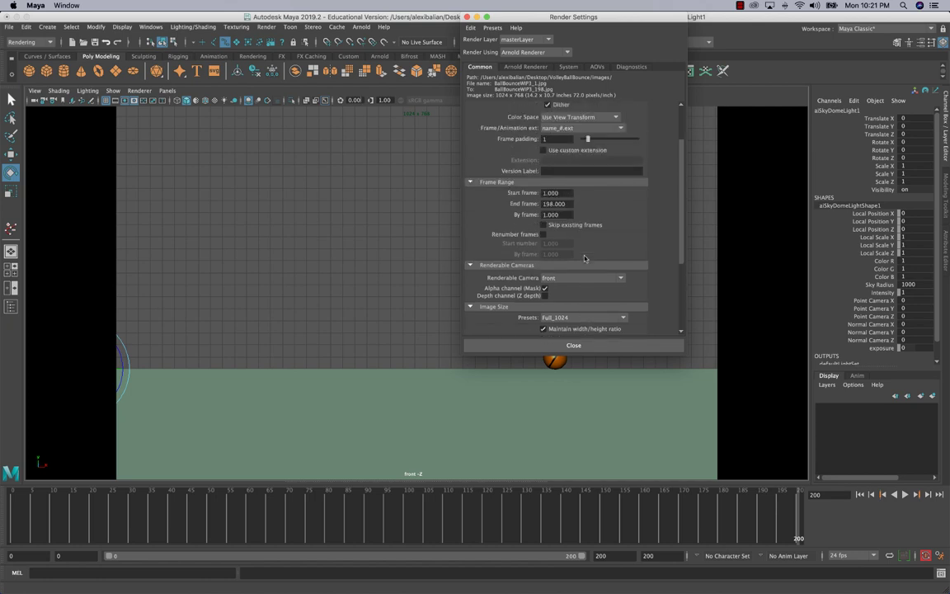
scroll(584, 258, "down", 4)
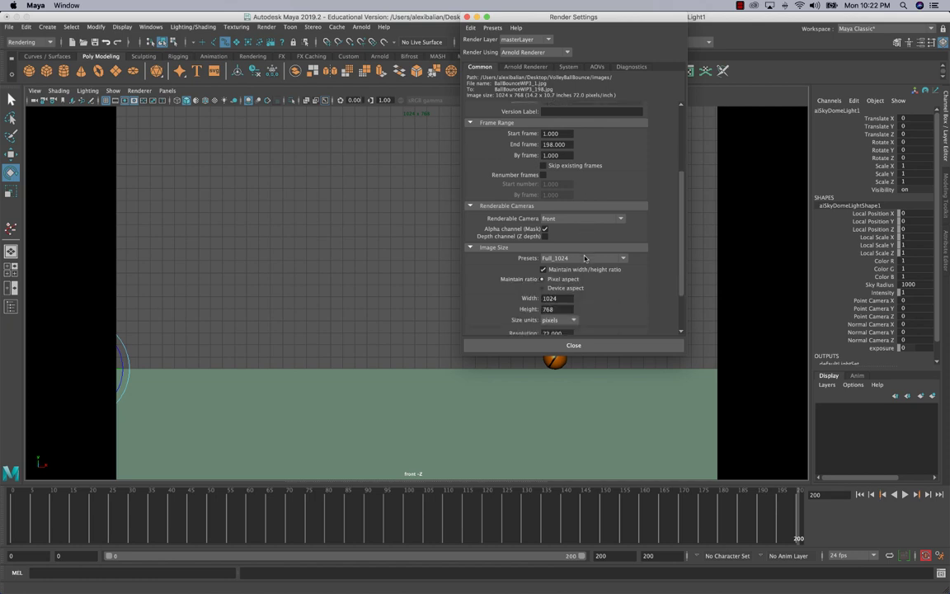
scroll(584, 258, "up", 4)
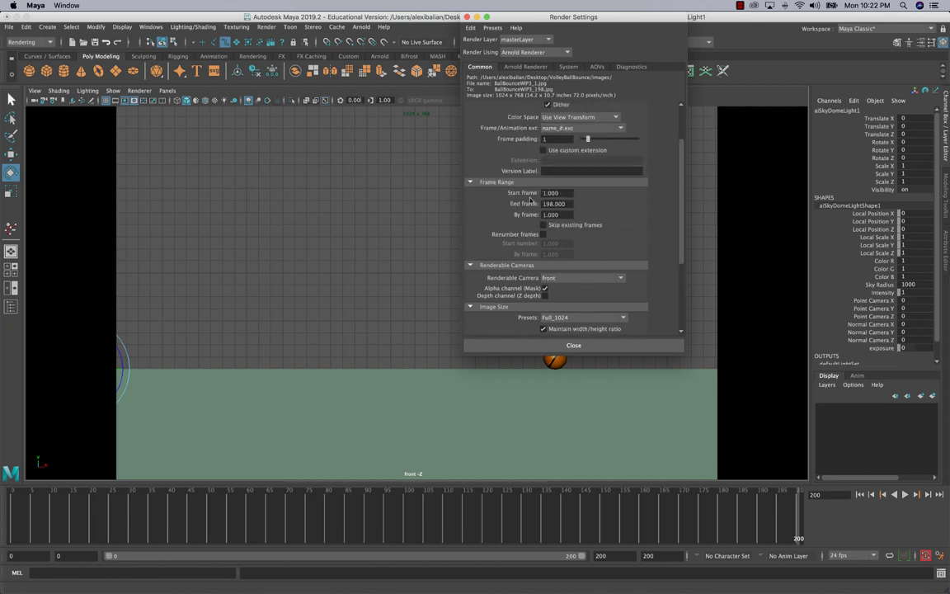
left_click(524, 67)
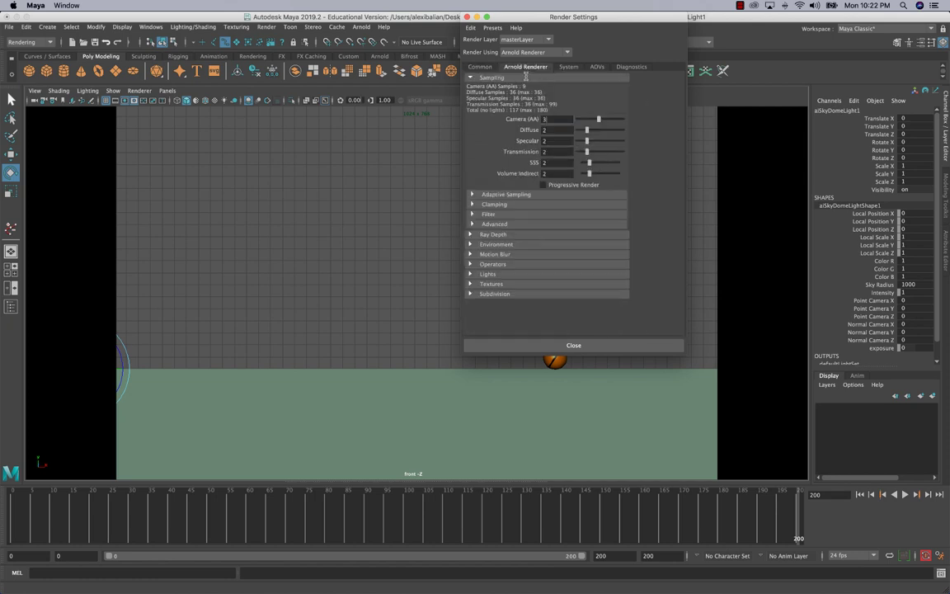
left_click(476, 17)
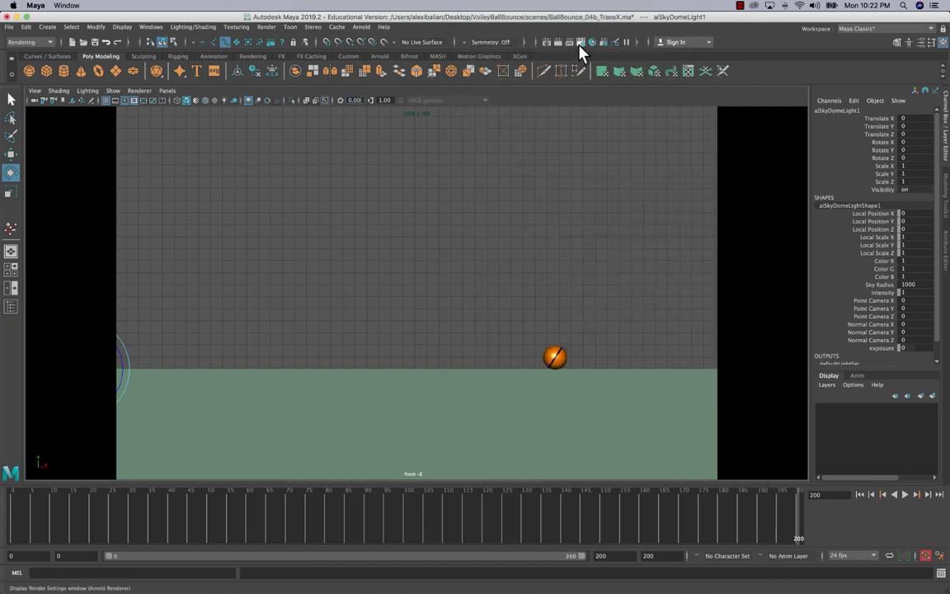
- Test-render the current frame again, and inspect the Render Sequence options without starting the sequence
left_click(569, 43)
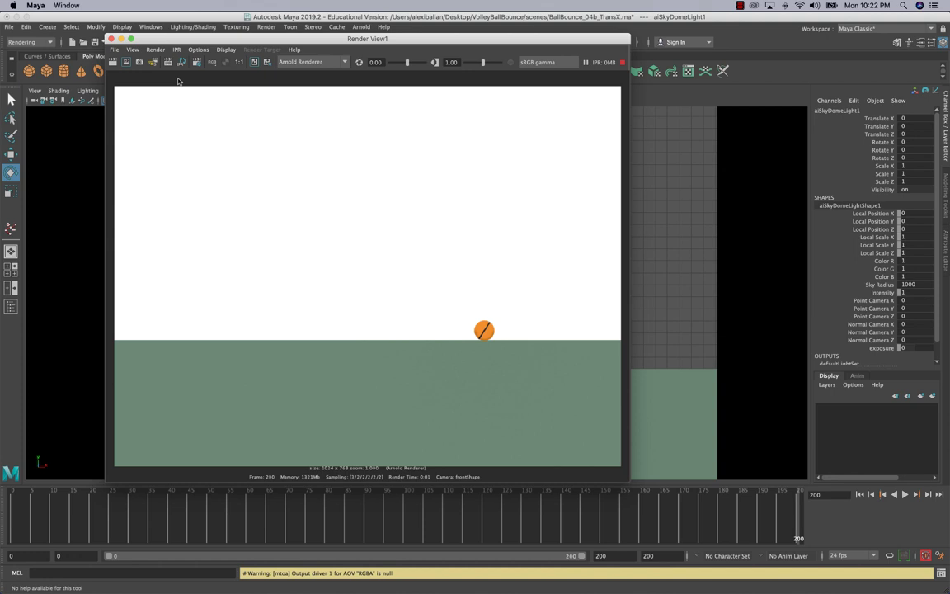
left_click(111, 39)
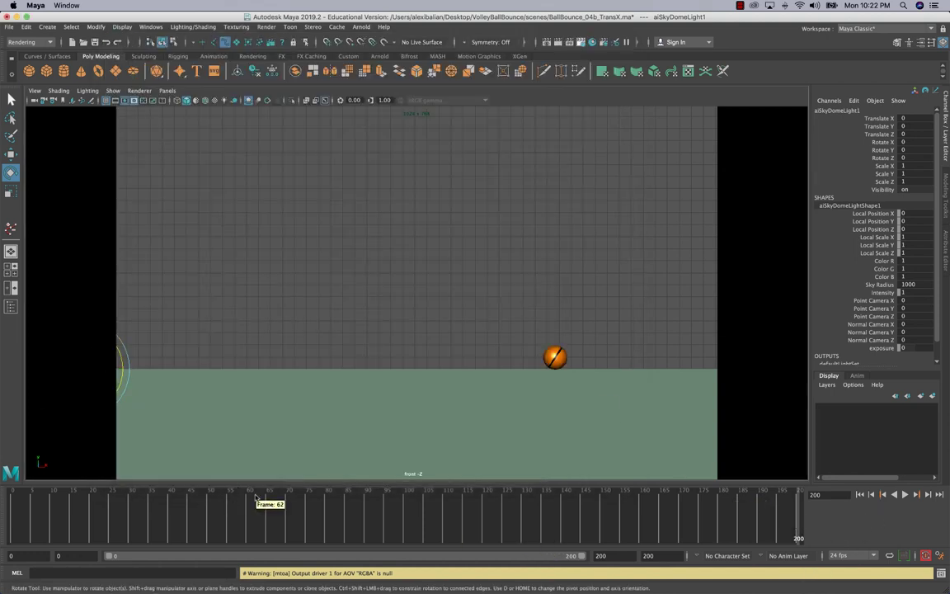
left_click(28, 41)
left_click(28, 41)
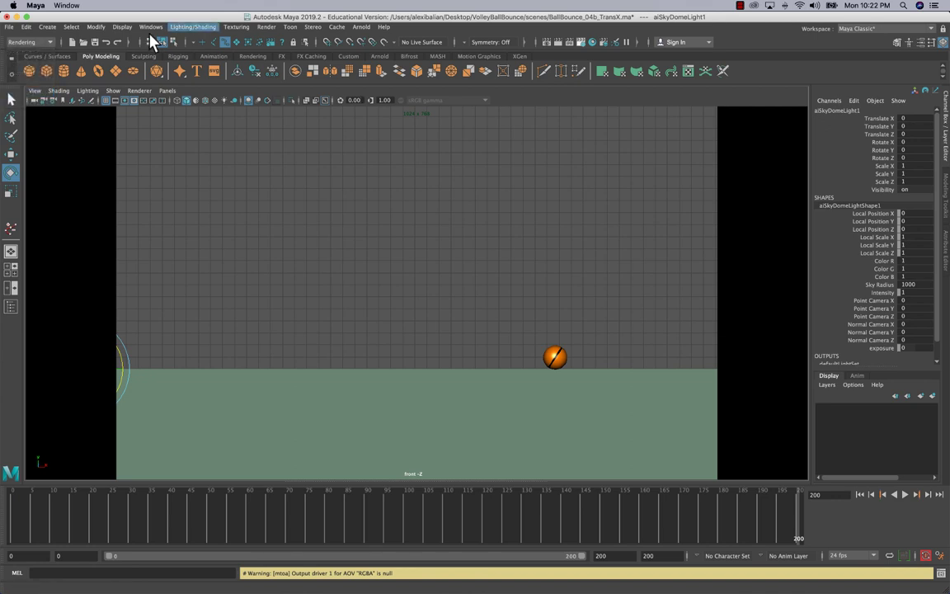
left_click(266, 26)
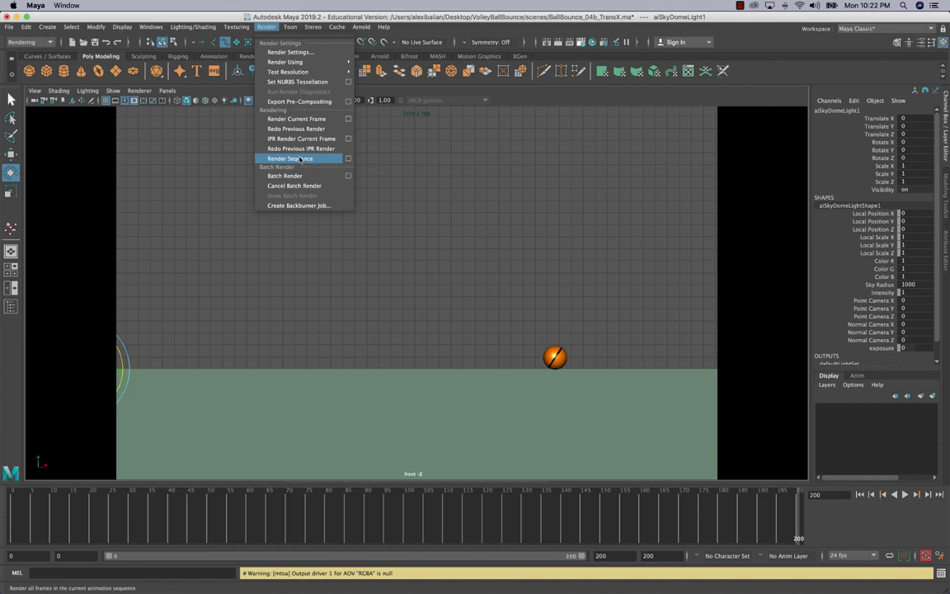
left_click(349, 158)
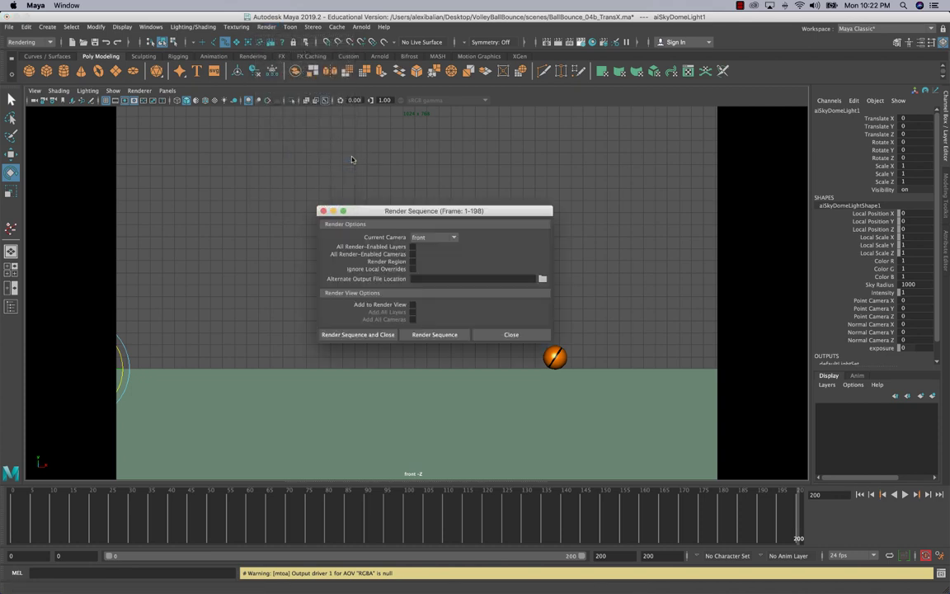
left_click(322, 211)
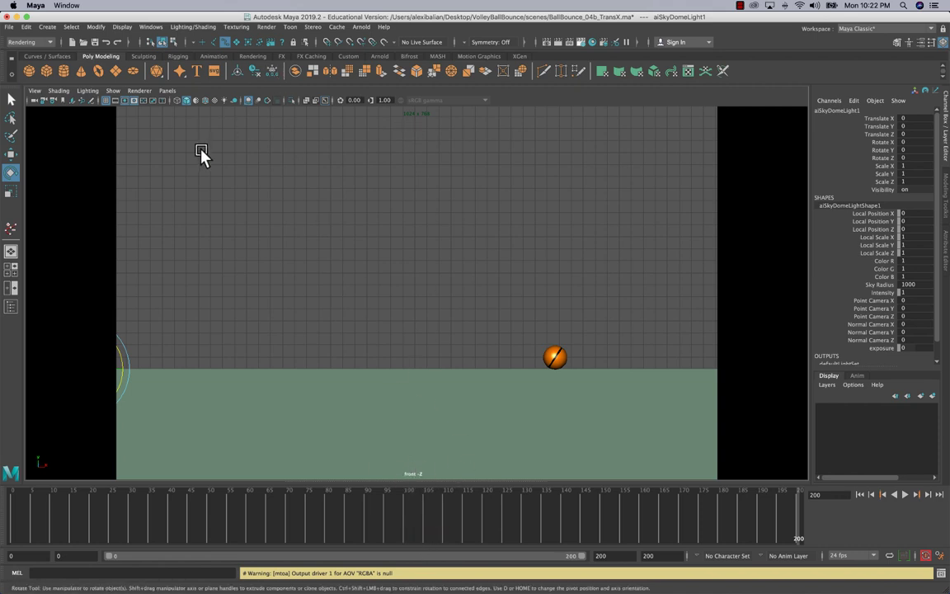
- Activate the Move tool, return to frame 0 and play the animation to review the ball's bounce
left_click(10, 154)
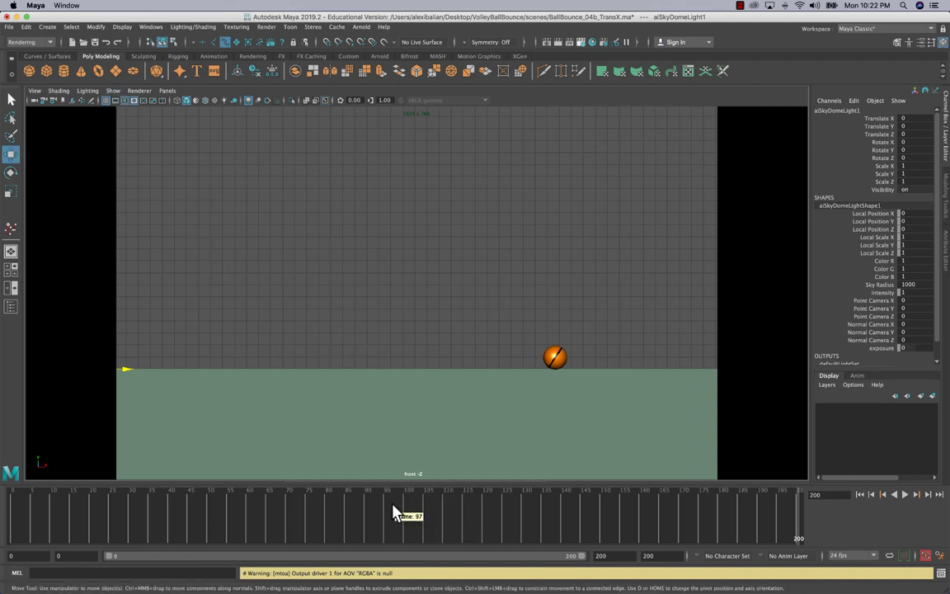
left_click_drag(395, 513, 100, 483)
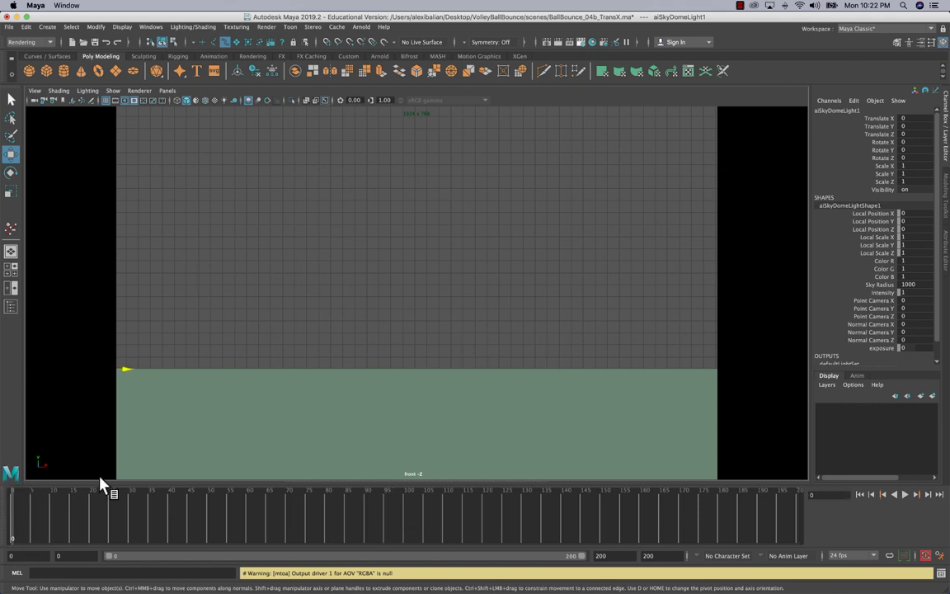
left_click(906, 495)
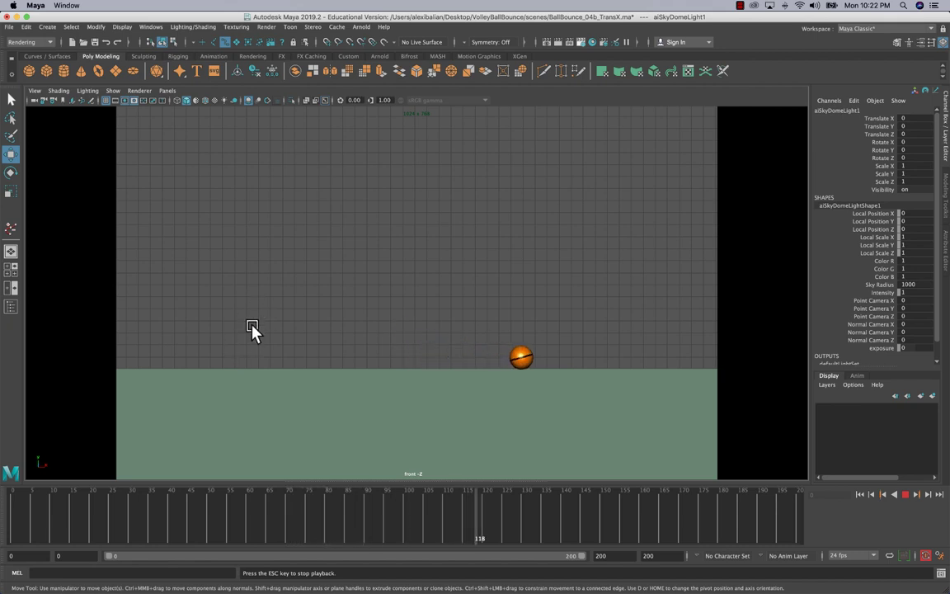
left_click(912, 500)
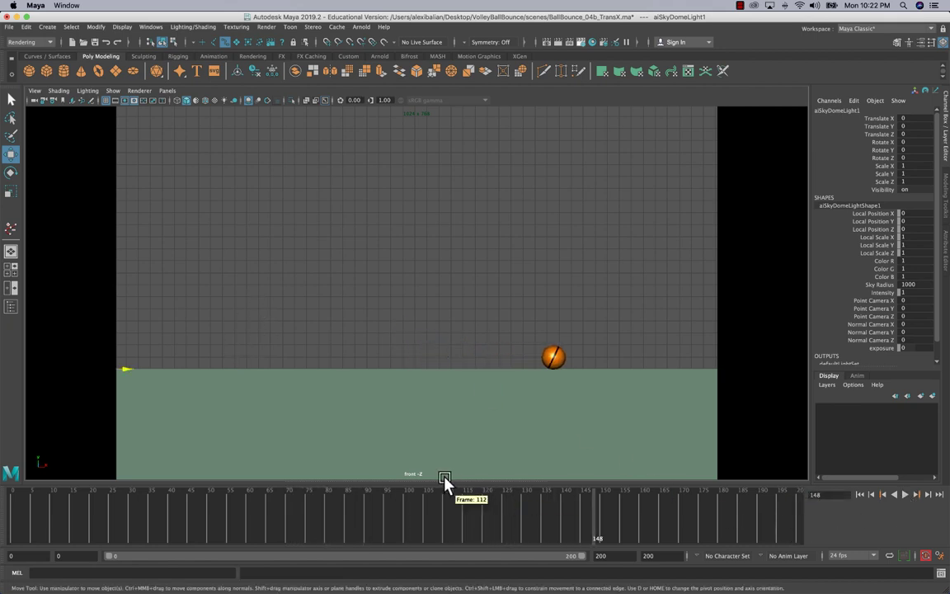
- Reveal the Graph Editor below the viewport, show NURBS curves in the view and select the ball's CTRL_Main control
left_click_drag(440, 480, 438, 350)
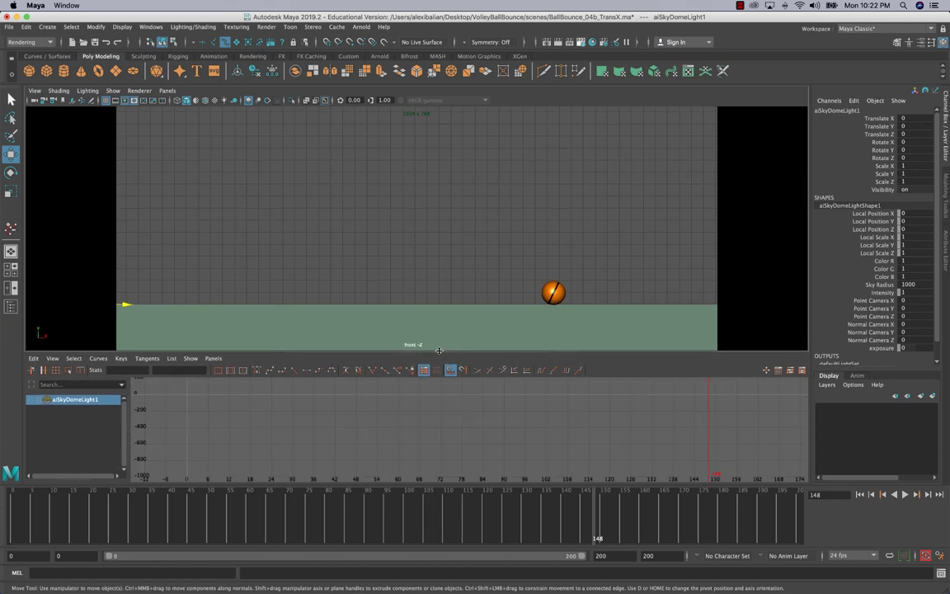
left_click(113, 90)
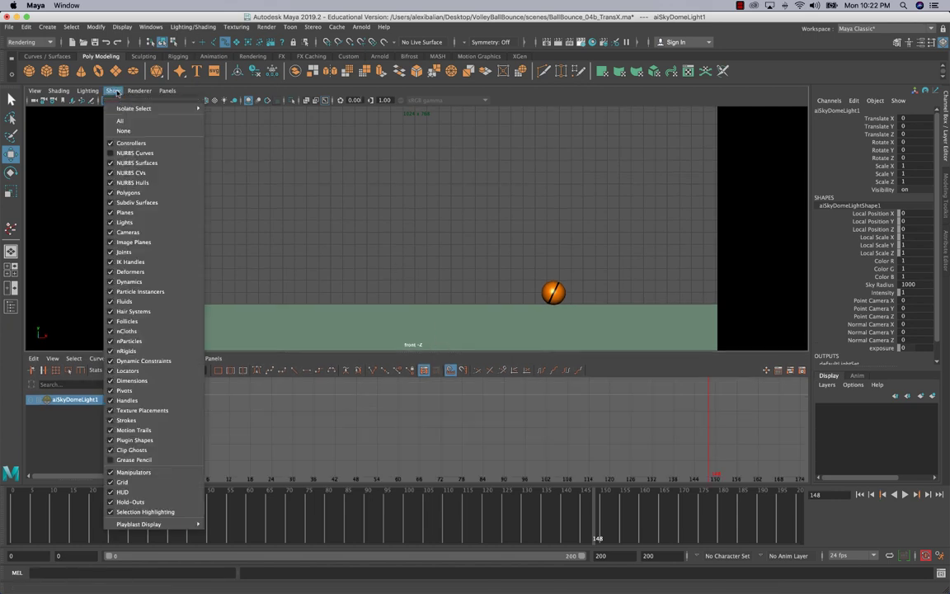
left_click(113, 154)
left_click_drag(357, 353, 398, 278)
left_click(566, 241)
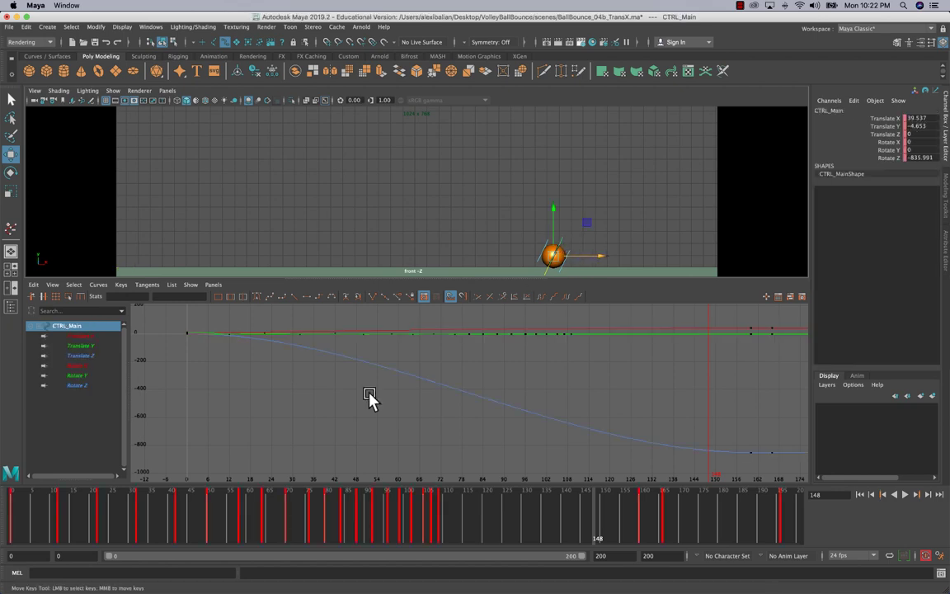
- Isolate CTRL_Main's Translate X curve and slightly lower the outgoing tangent of its frame 0 key, scrubbing the early frames to check
left_click(85, 338)
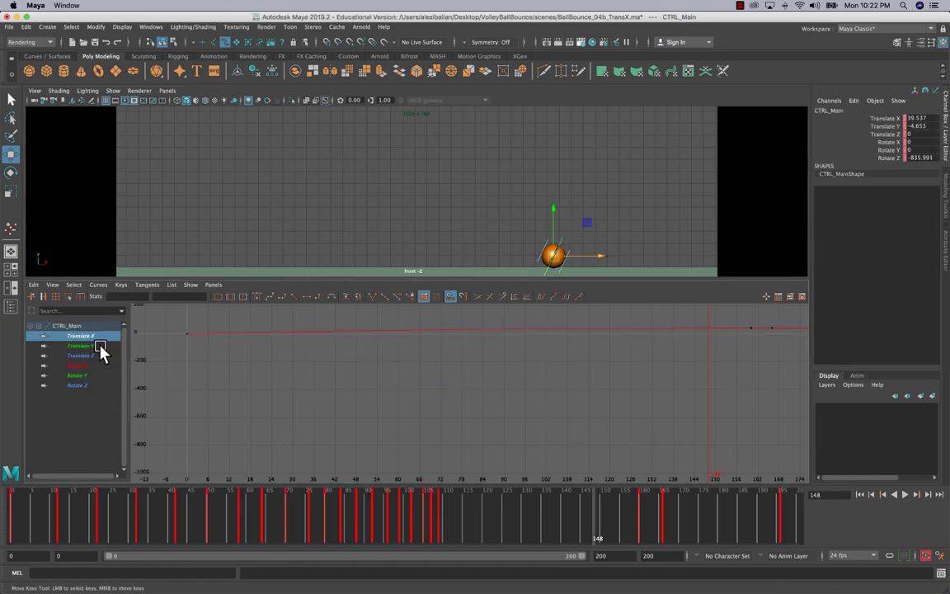
key("f")
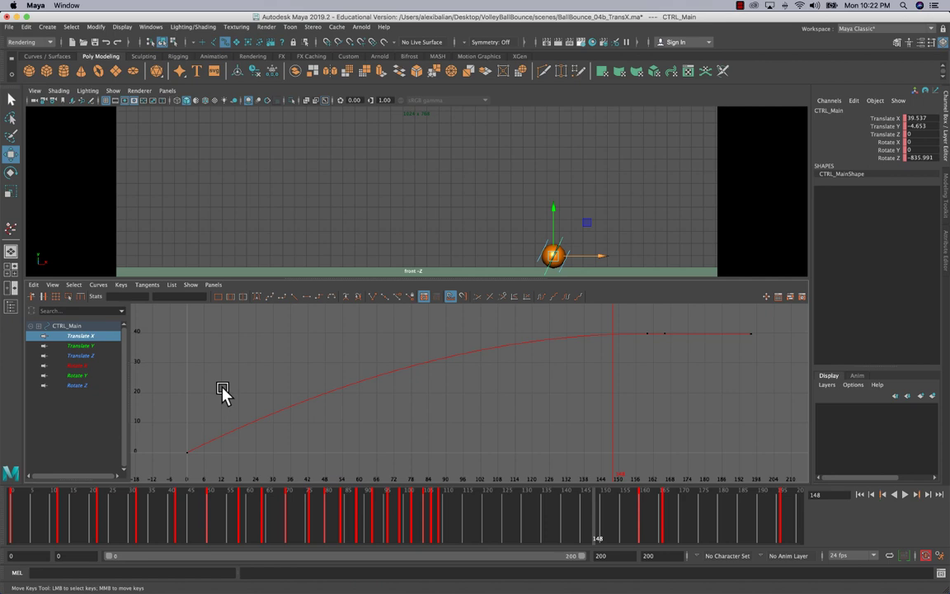
left_click_drag(169, 422, 239, 495)
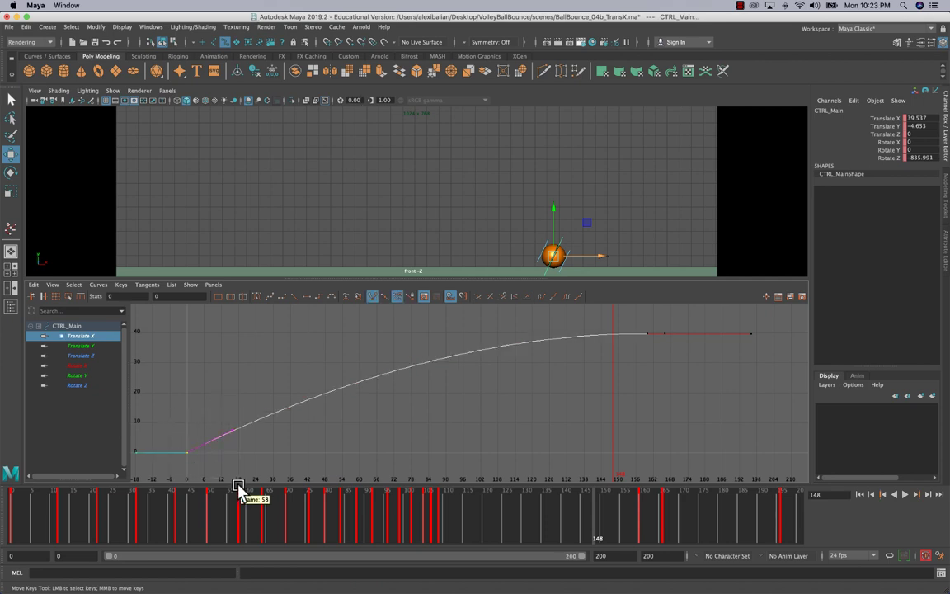
left_click_drag(247, 440, 248, 441)
left_click_drag(60, 505, 27, 502)
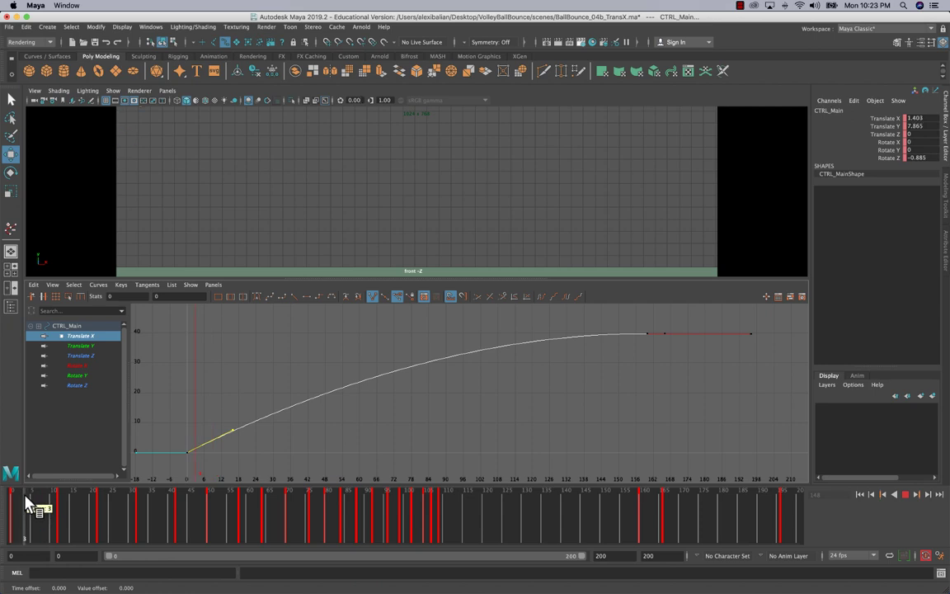
left_click_drag(406, 280, 405, 356)
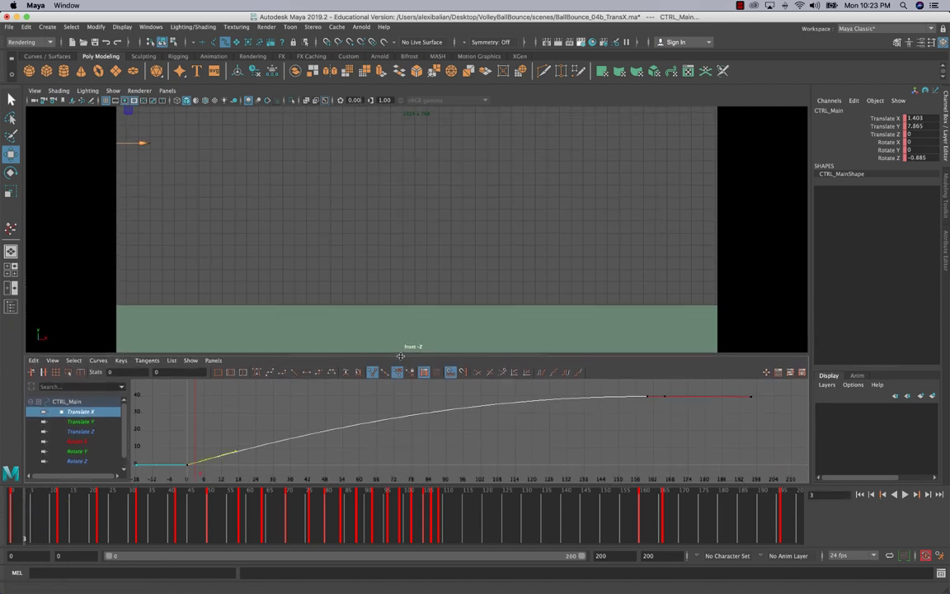
left_click_drag(73, 505, 113, 516)
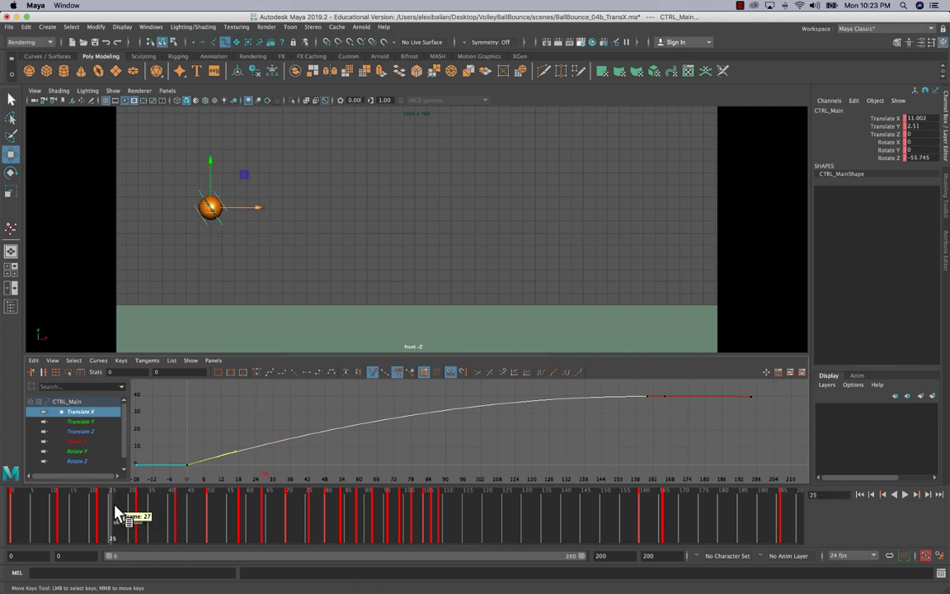
middle_click_drag(240, 424, 240, 423)
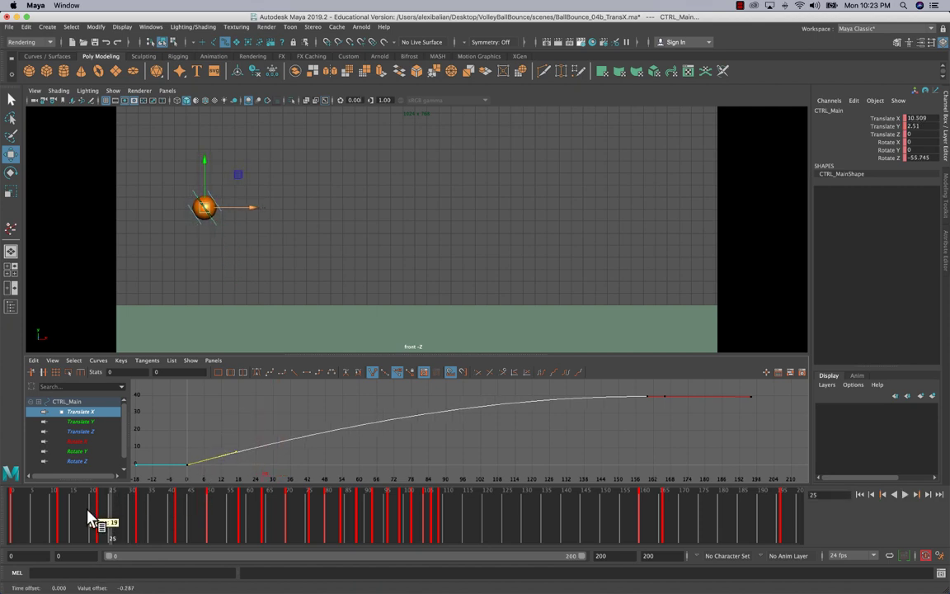
- Play the animation from frame 1 to review the ball's horizontal travel, and stop it
left_click(17, 516)
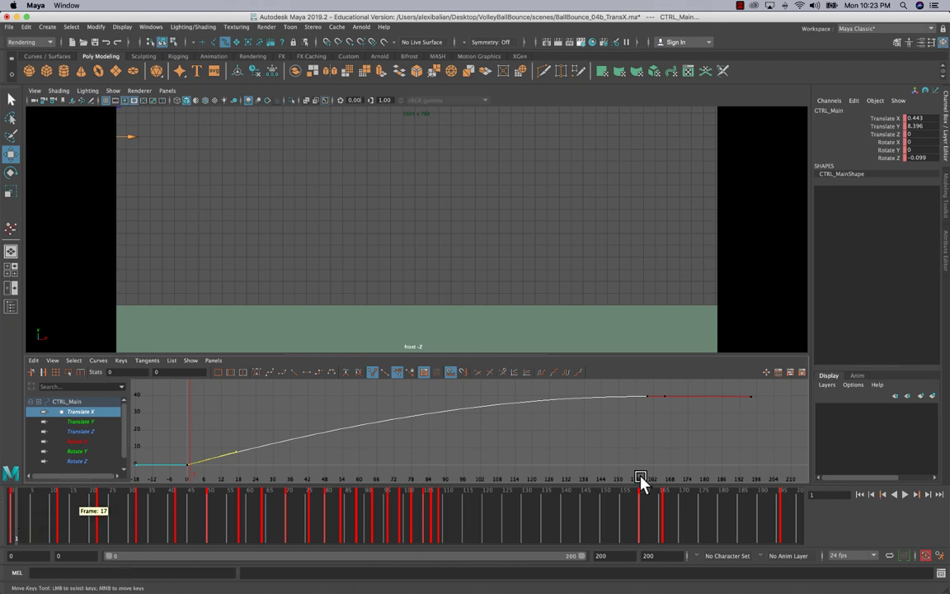
left_click(905, 495)
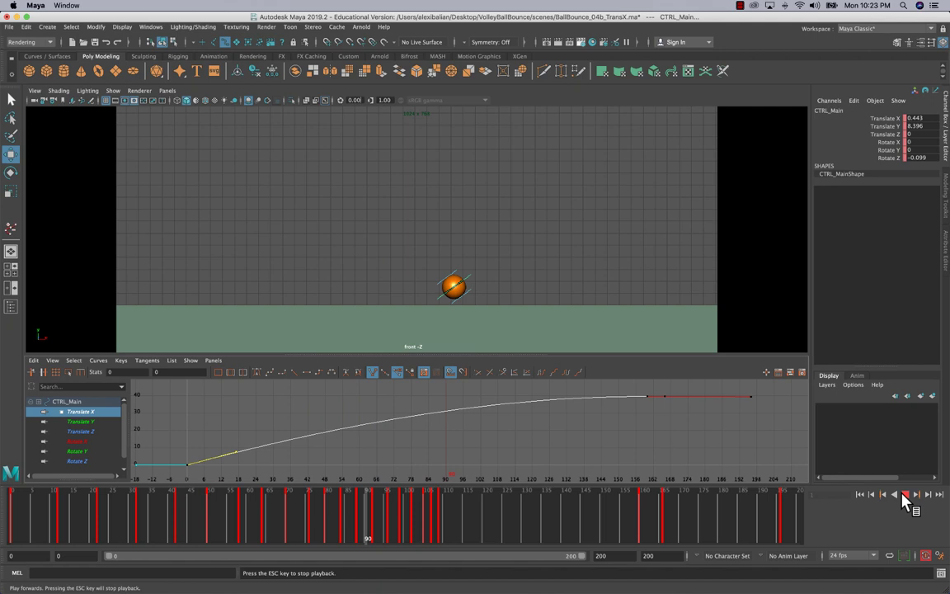
left_click(905, 495)
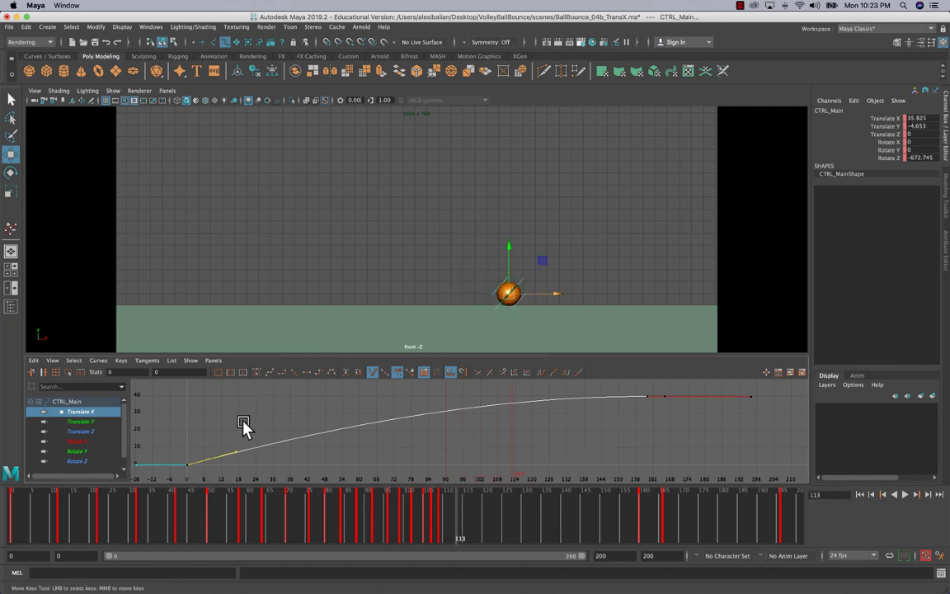
- Isolate and frame CTRL_Main's Rotate Z curve and give its frame 0 key linear tangents
left_click(83, 461)
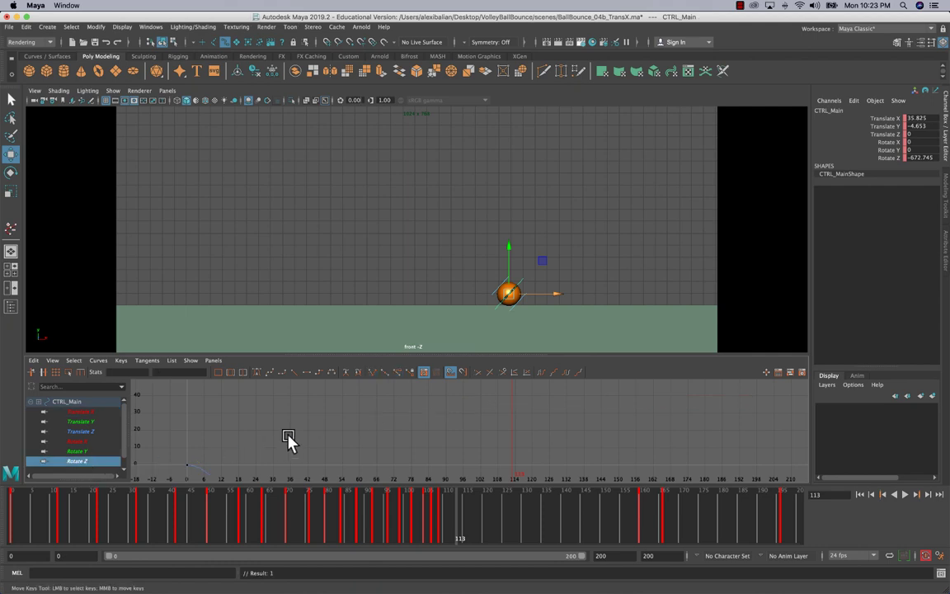
key("f")
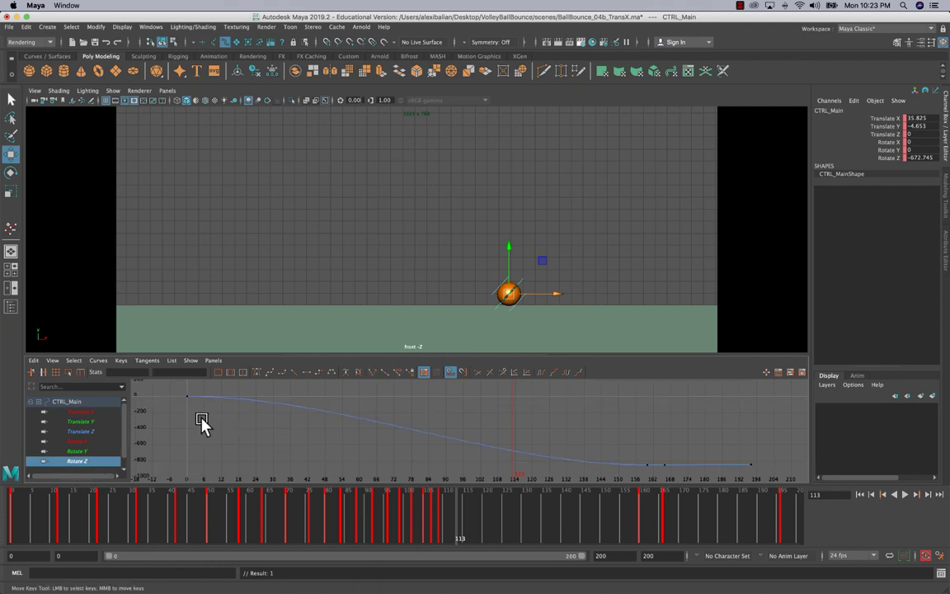
left_click_drag(207, 383, 212, 397)
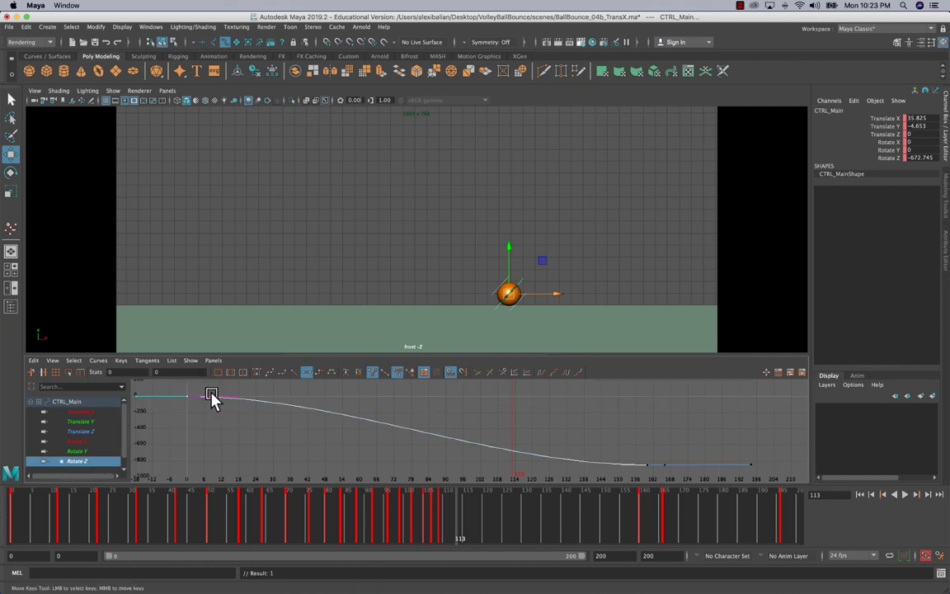
left_click(294, 373)
- Play the animation from frame 0 to review the ball's roll, and scrub to frame 144
left_click_drag(53, 505, 8, 512)
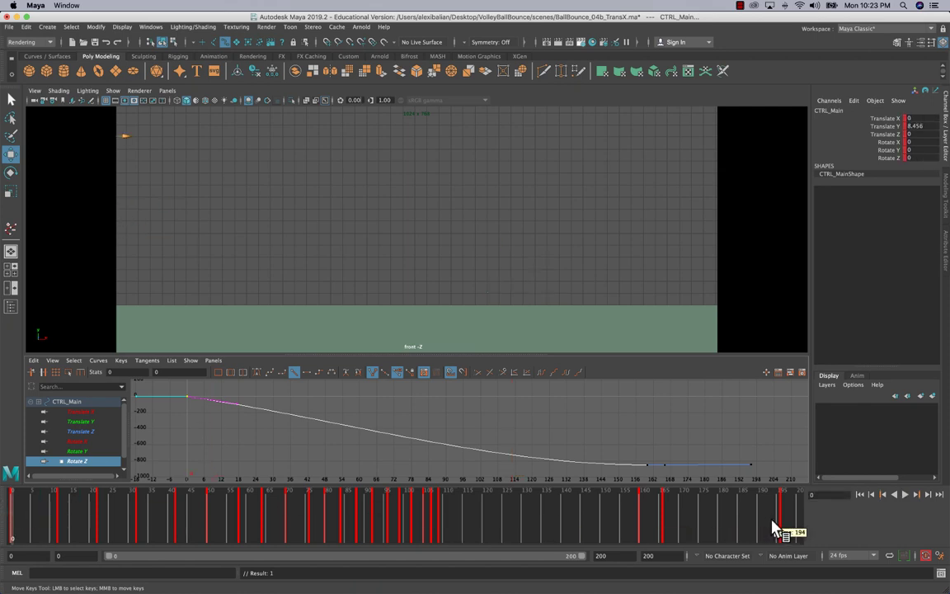
left_click(906, 495)
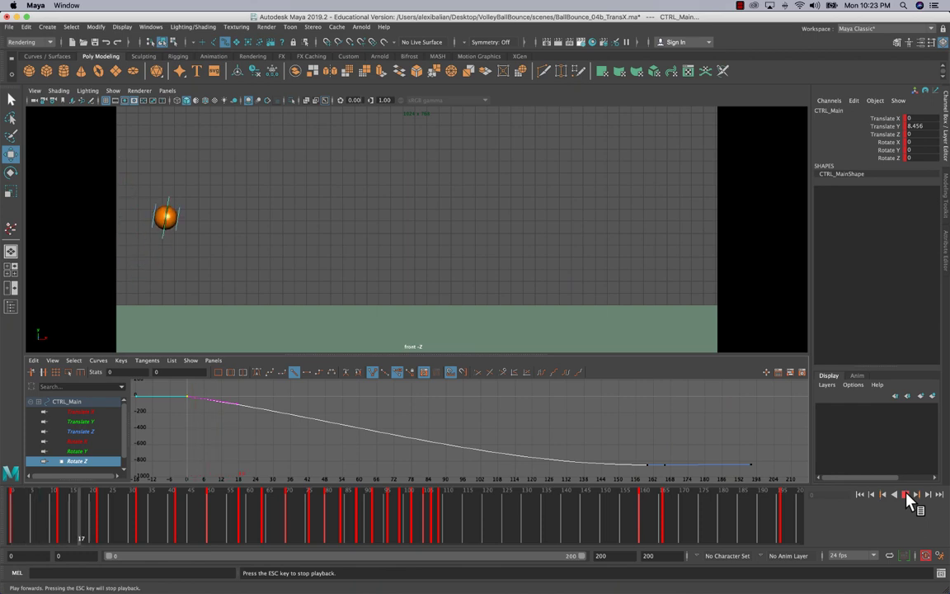
left_click(906, 496)
left_click_drag(635, 512, 579, 517)
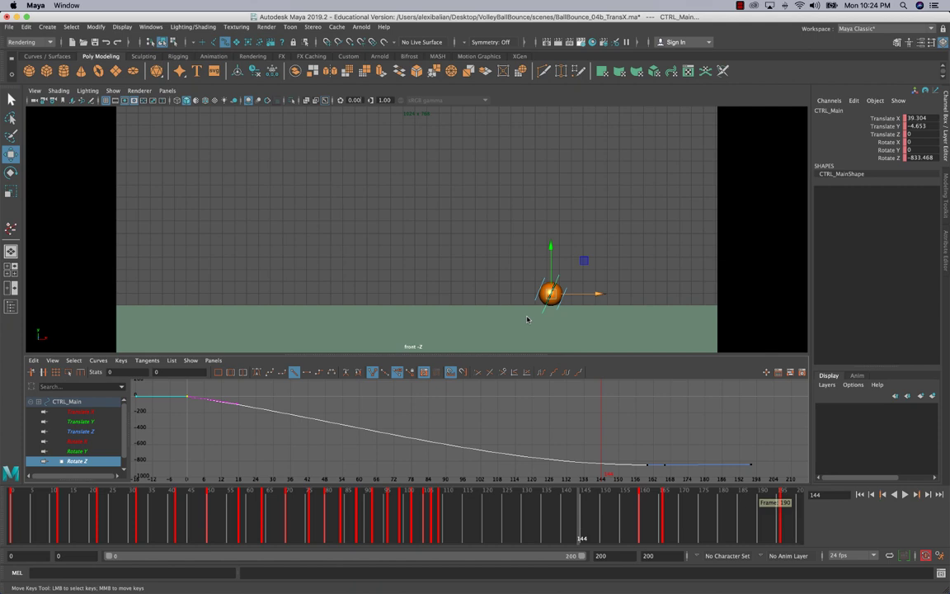
- Deselect the ball control, test-render frame 144 and close the render view
left_click(740, 5)
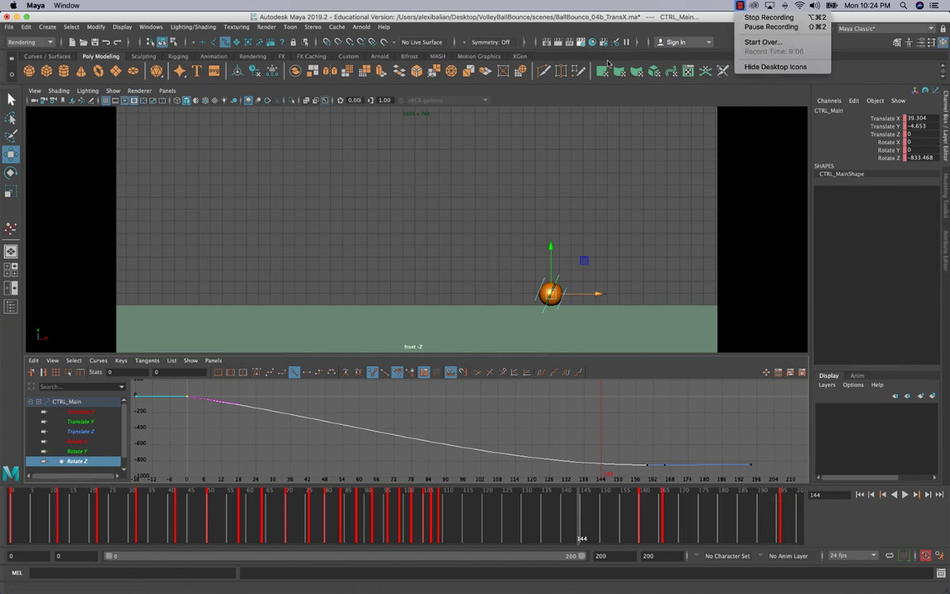
left_click(386, 215)
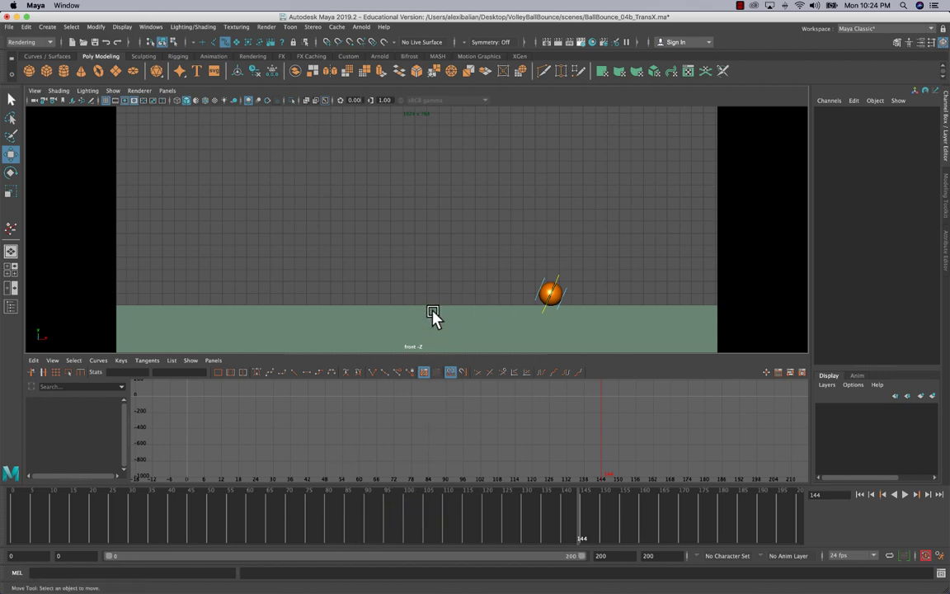
left_click(573, 44)
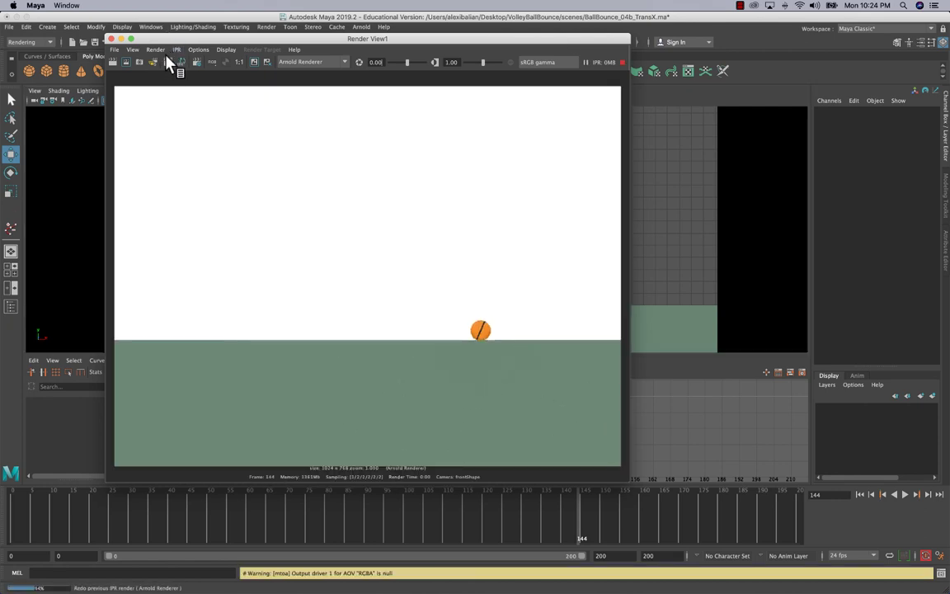
left_click(111, 39)
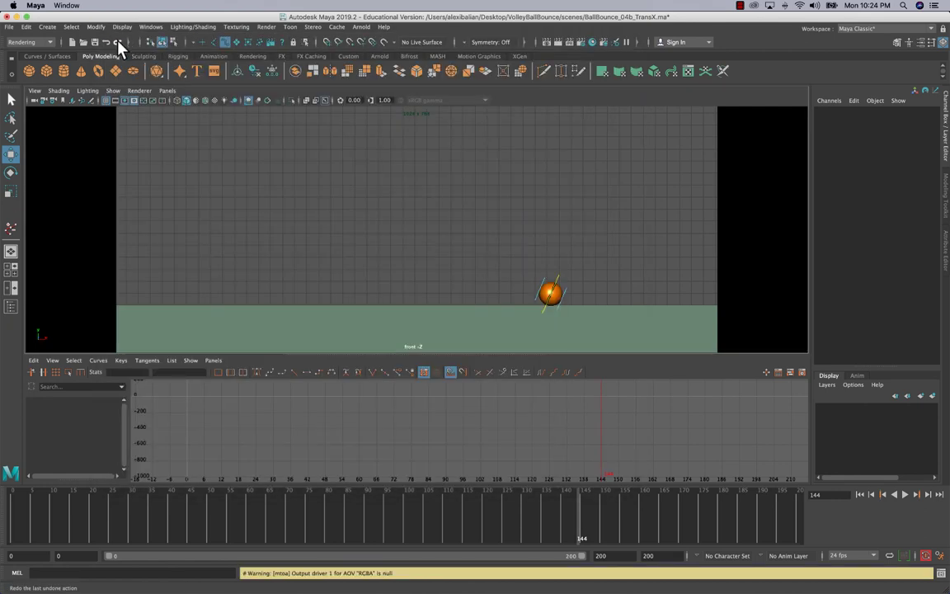